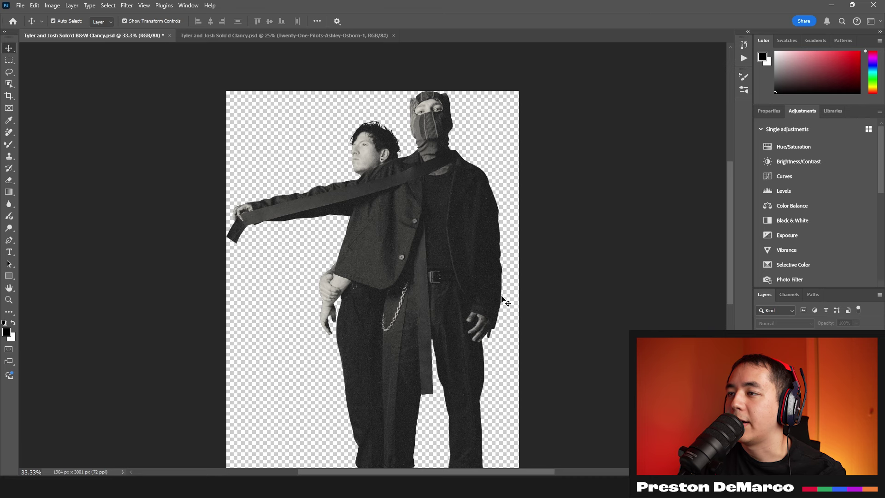
Look over the black silhouette document, then return to the black-and-white duo document.
click(266, 38)
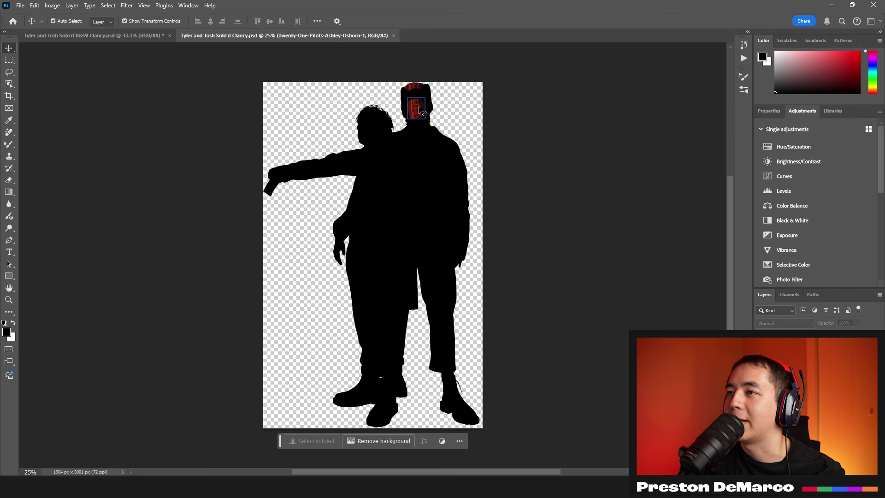
click(560, 178)
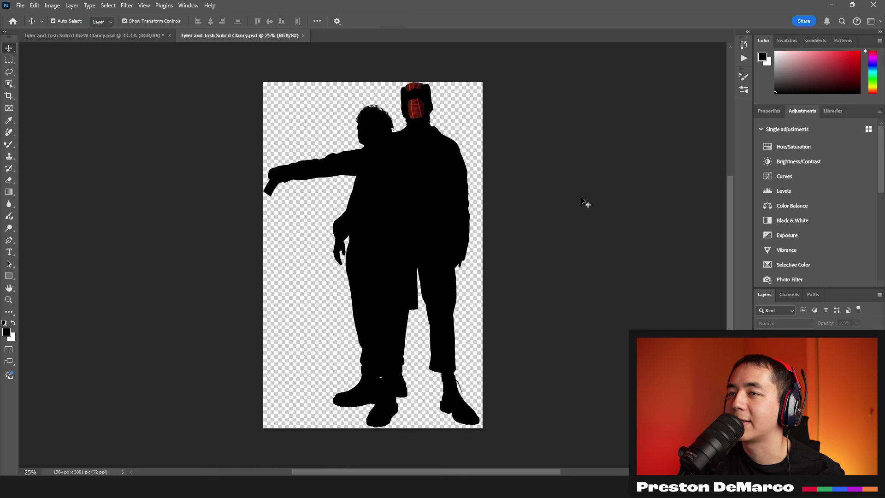
click(139, 38)
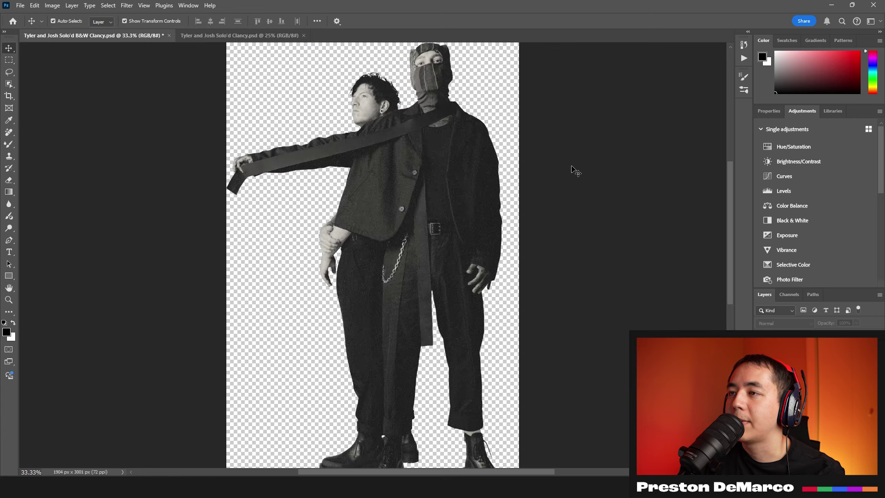
scroll(574, 169, down, 1)
scroll(525, 155, up, 2)
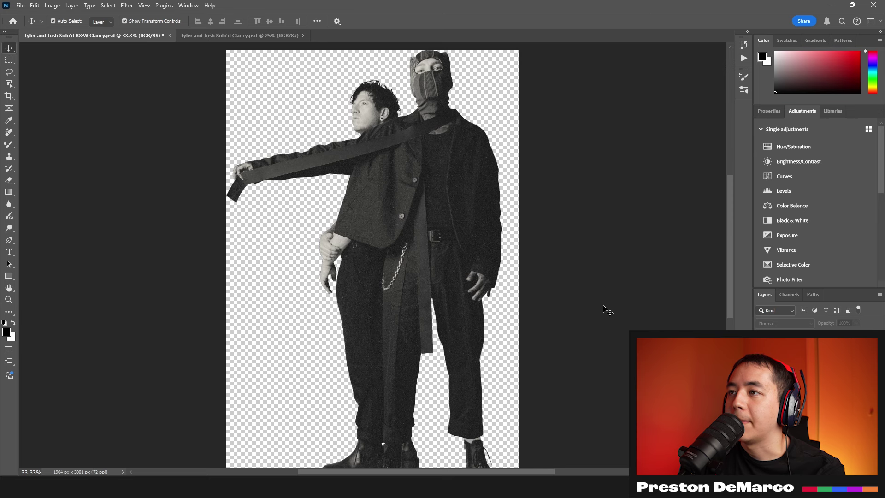
scroll(557, 221, up, 1)
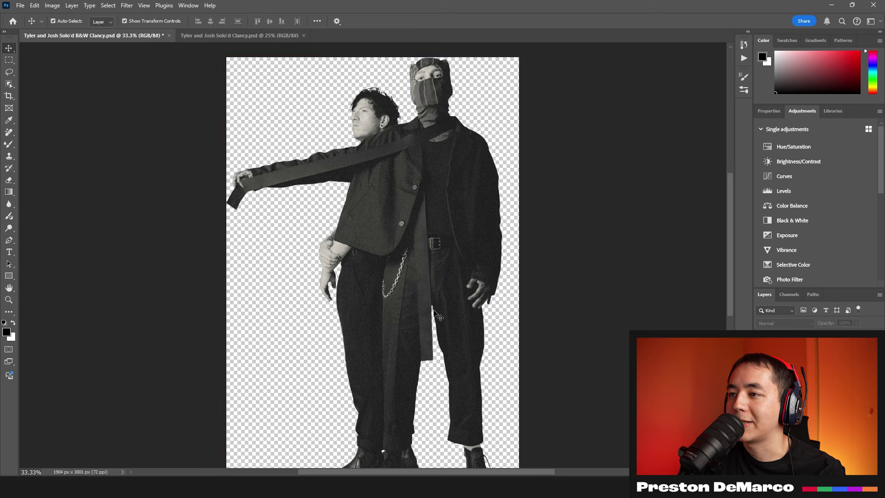
Zoom in on the black-and-white duo and pan across the figures.
key(ctrl+plus)
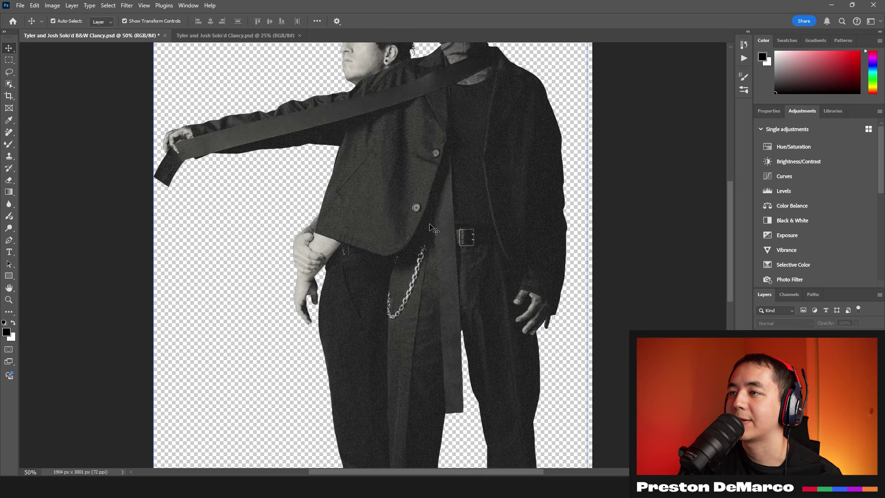
scroll(433, 228, up, 3)
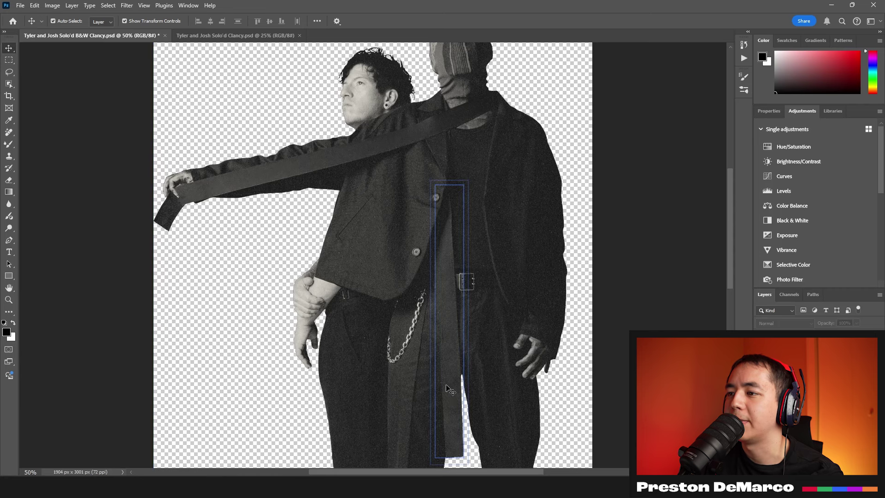
scroll(397, 244, down, 1)
scroll(397, 245, up, 2)
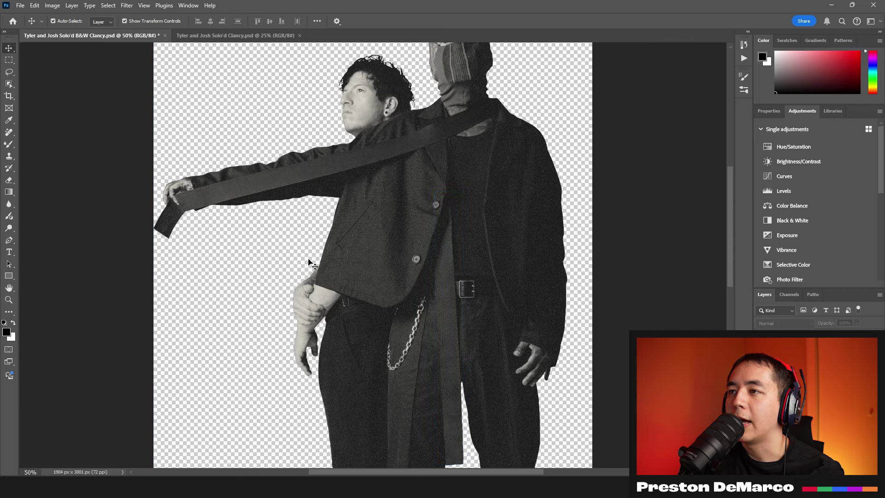
scroll(236, 216, up, 2)
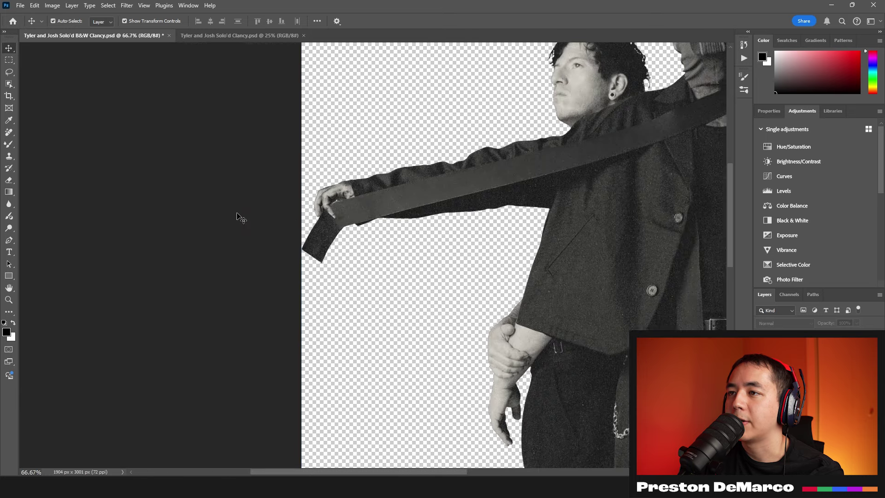
scroll(237, 217, right, 3)
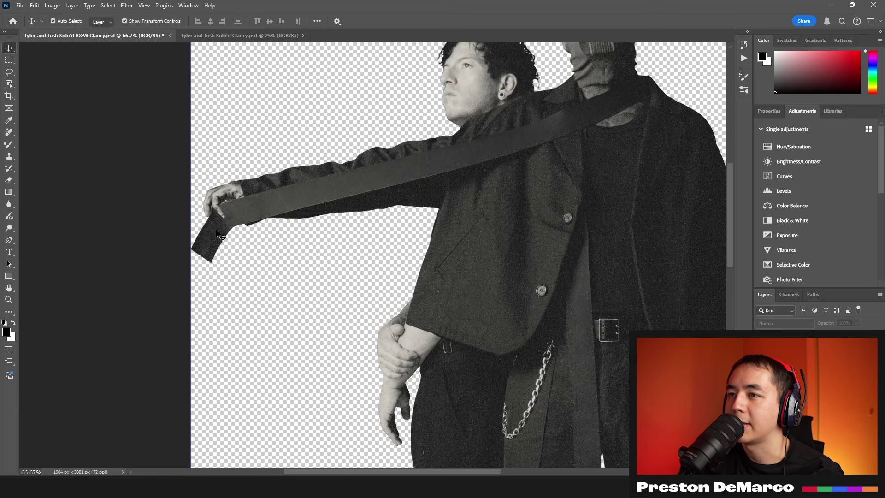
scroll(220, 221, left, 4)
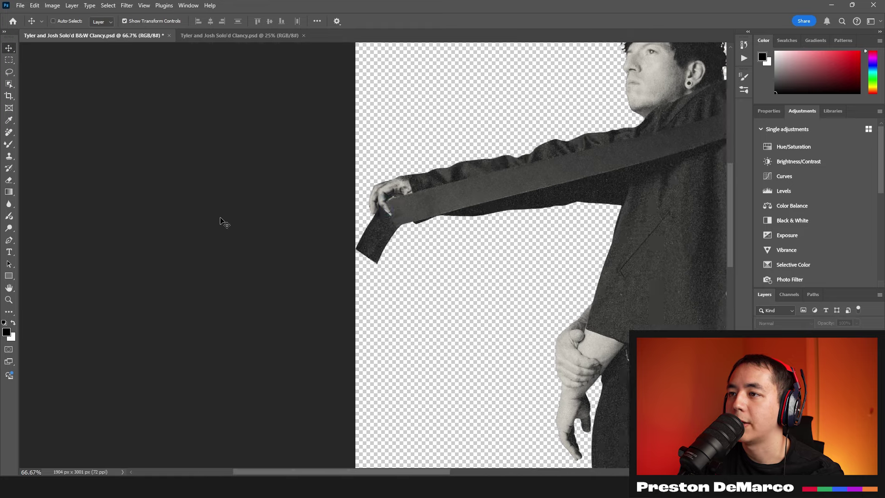
Zoom in closely on the hand holding the stole, then zoom back out to the whole image.
key(ctrl+equal)
key(ctrl+equal)
scroll(413, 128, up, 2)
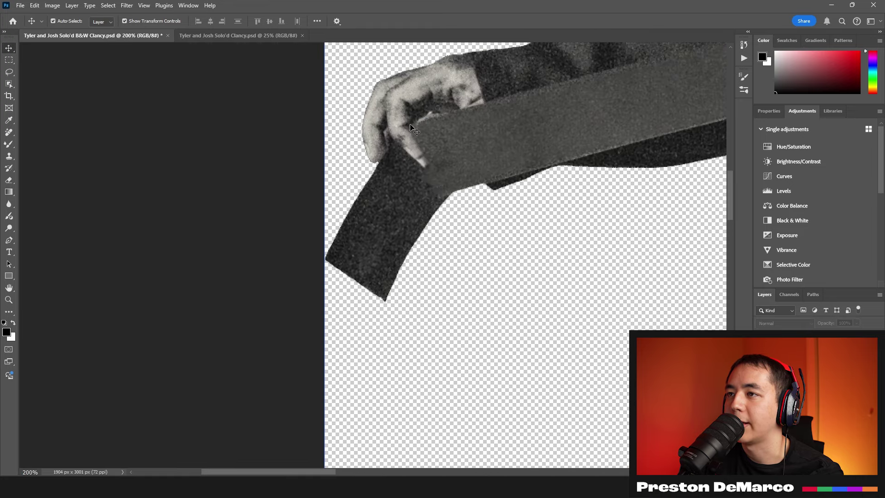
key(ctrl+minus)
key(ctrl+minus)
key(ctrl+minus)
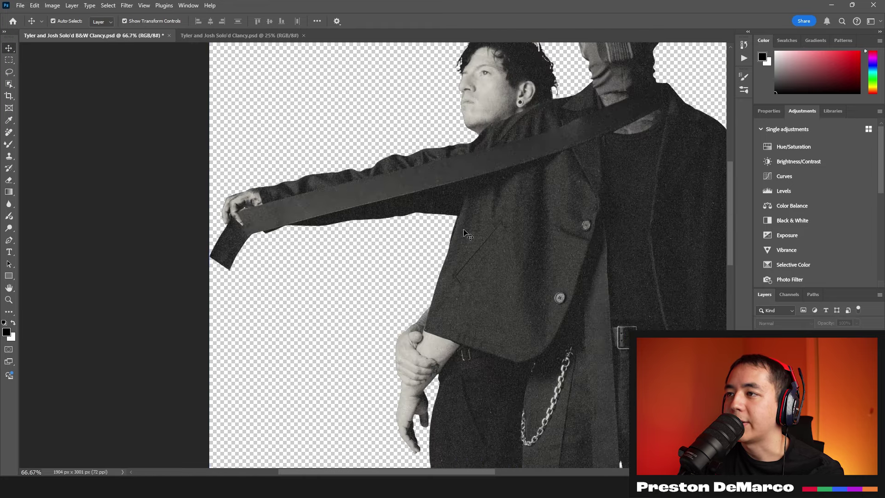
scroll(463, 232, left, 4)
key(ctrl+minus)
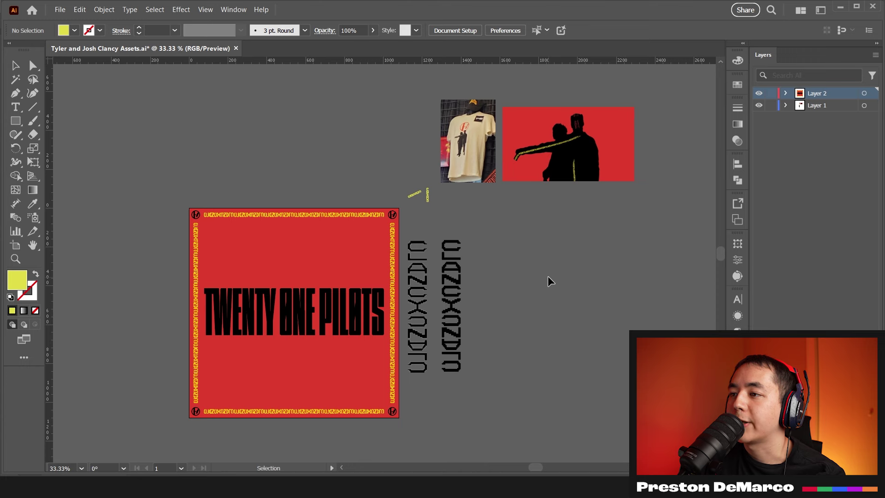
scroll(548, 277, up, 1)
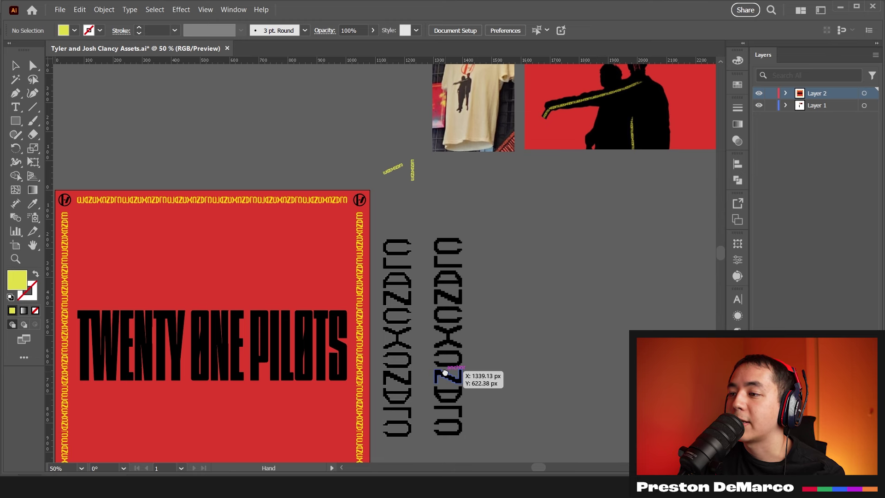
scroll(460, 375, down, 1)
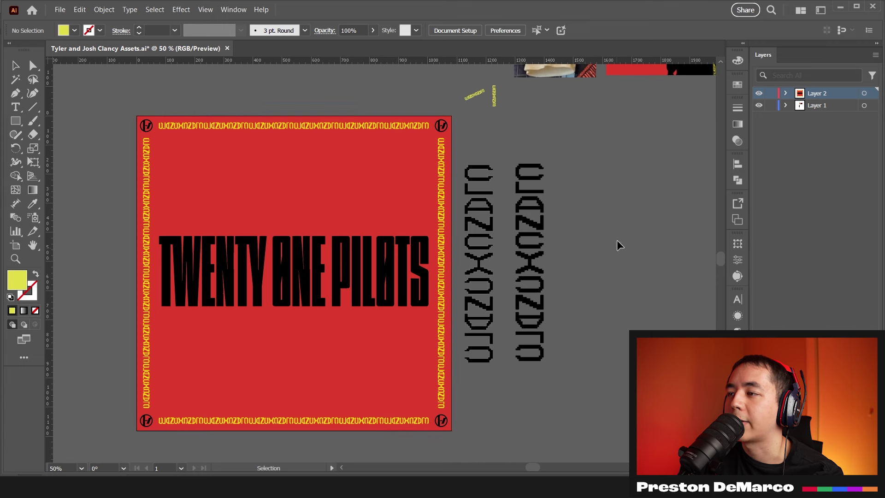
scroll(619, 244, up, 2)
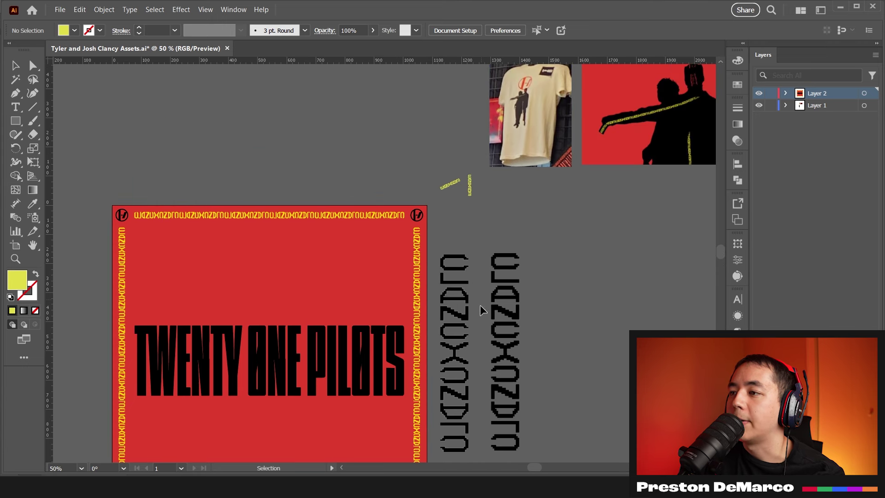
scroll(605, 258, down, 2)
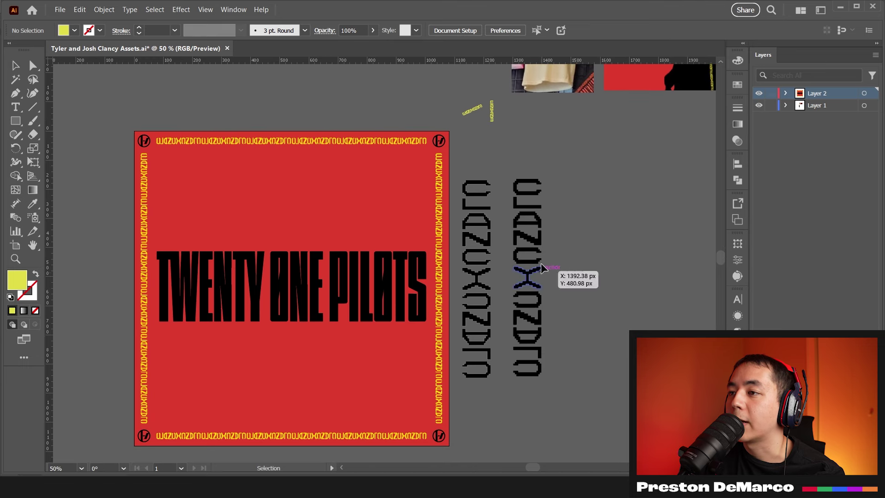
scroll(619, 196, up, 1)
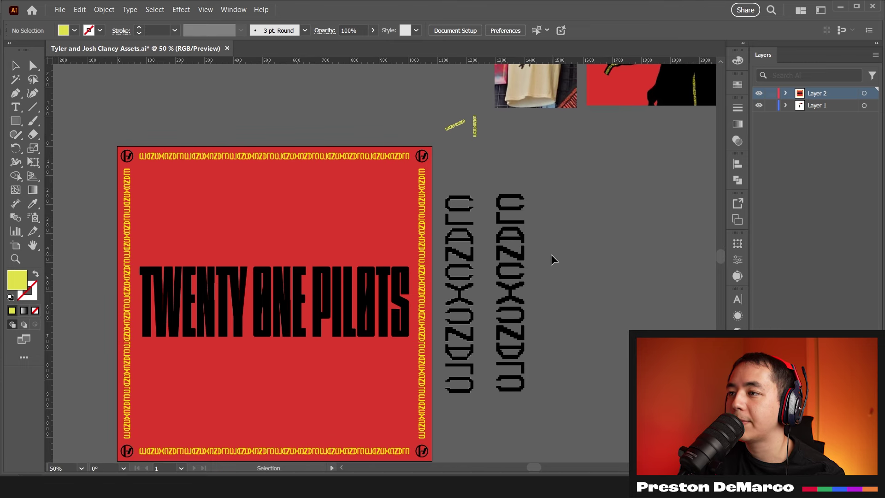
scroll(516, 249, up, 2)
key(ctrl+minus)
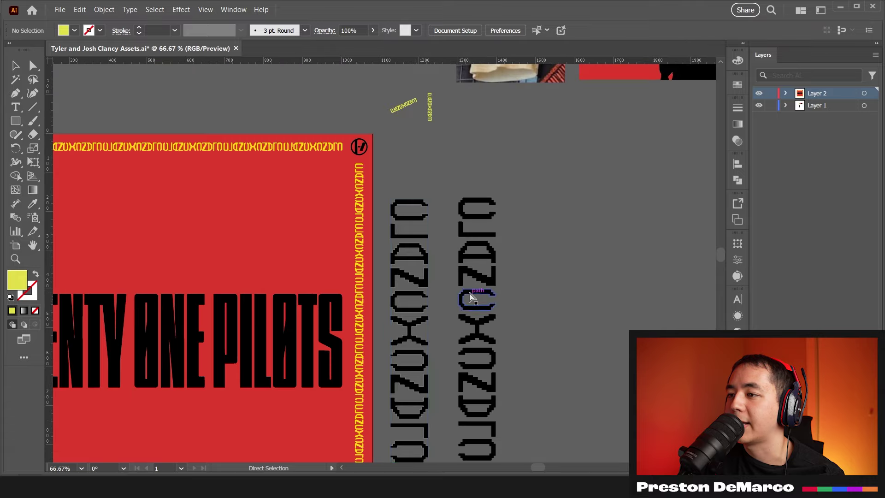
click(419, 280)
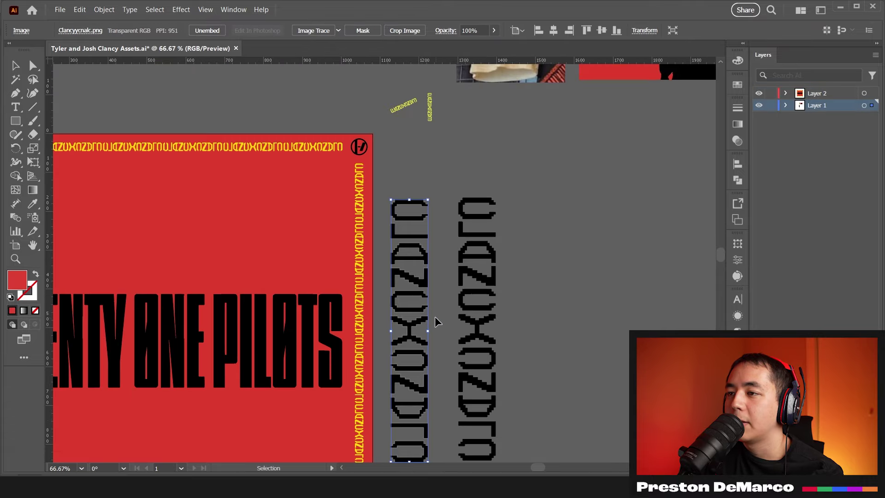
scroll(420, 281, up, 2)
scroll(482, 265, down, 1)
scroll(482, 265, down, 2)
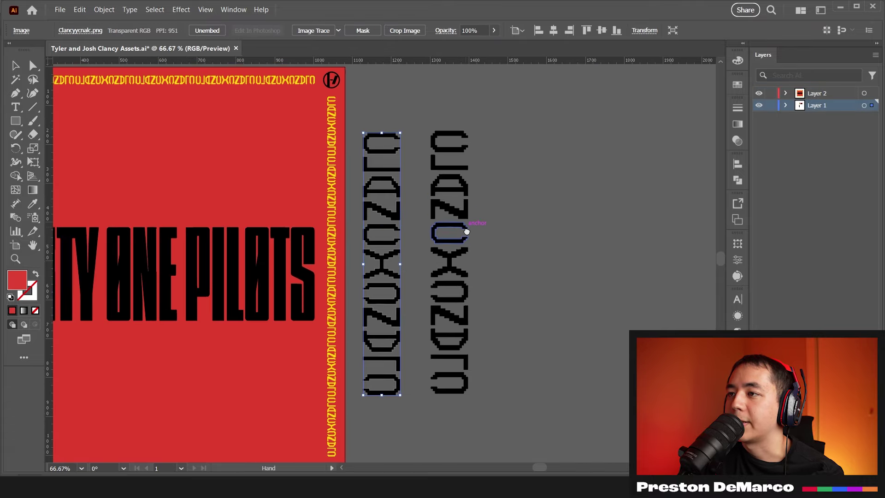
scroll(516, 310, up, 1)
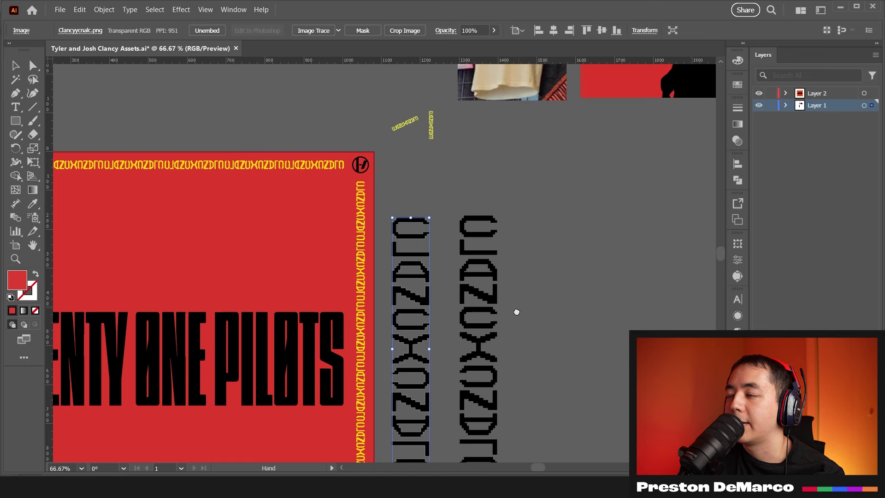
scroll(509, 318, right, 2)
scroll(456, 281, down, 2)
scroll(456, 280, left, 1)
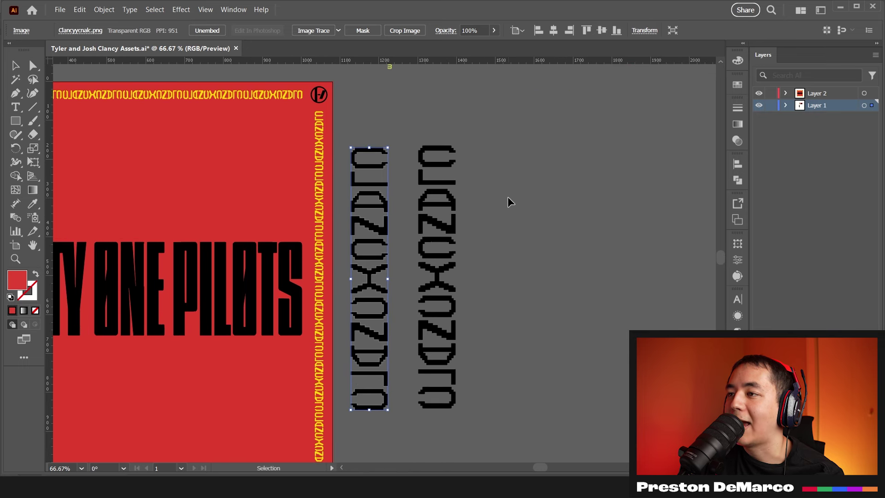
scroll(528, 226, up, 1)
scroll(527, 225, left, 1)
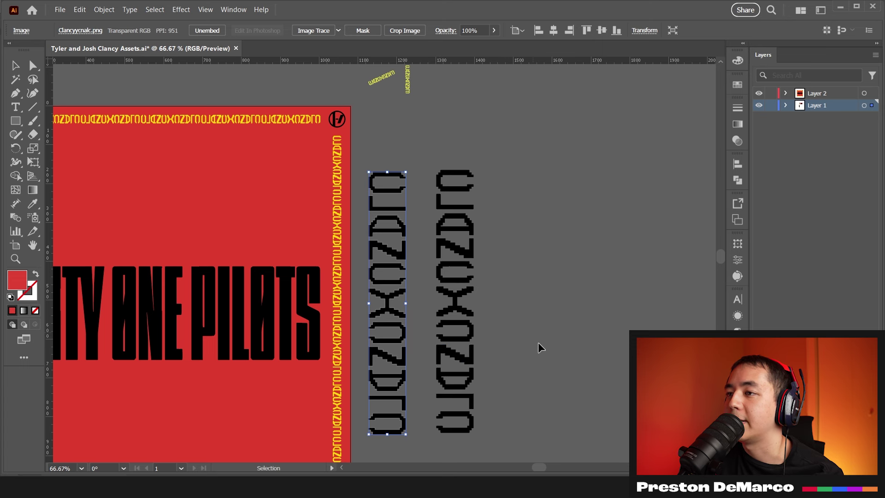
click(537, 385)
click(441, 174)
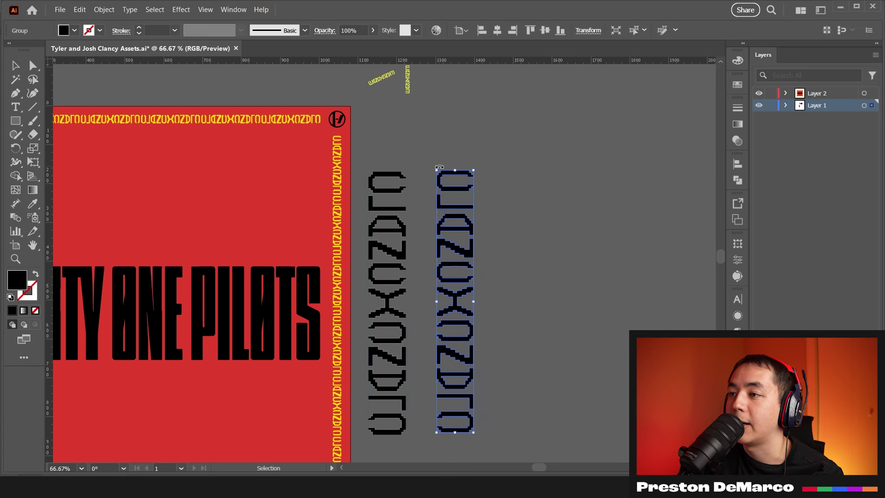
scroll(508, 188, up, 5)
scroll(548, 308, left, 2)
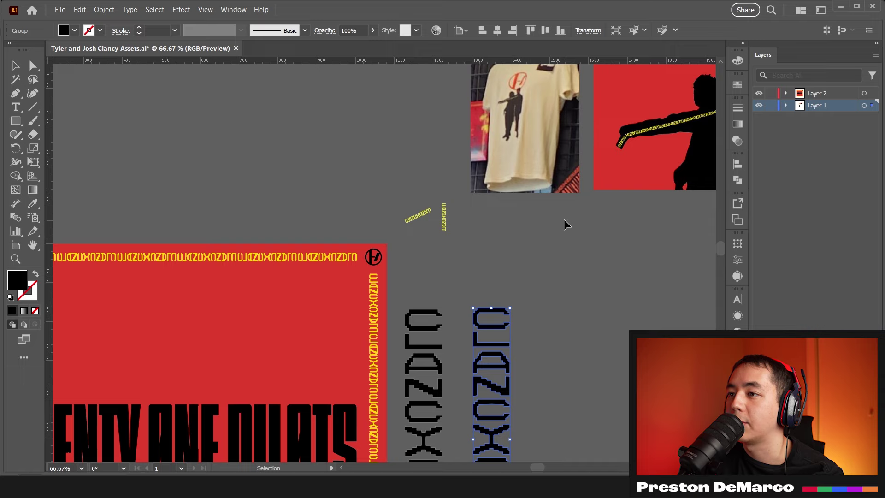
scroll(566, 225, up, 2)
scroll(516, 235, right, 4)
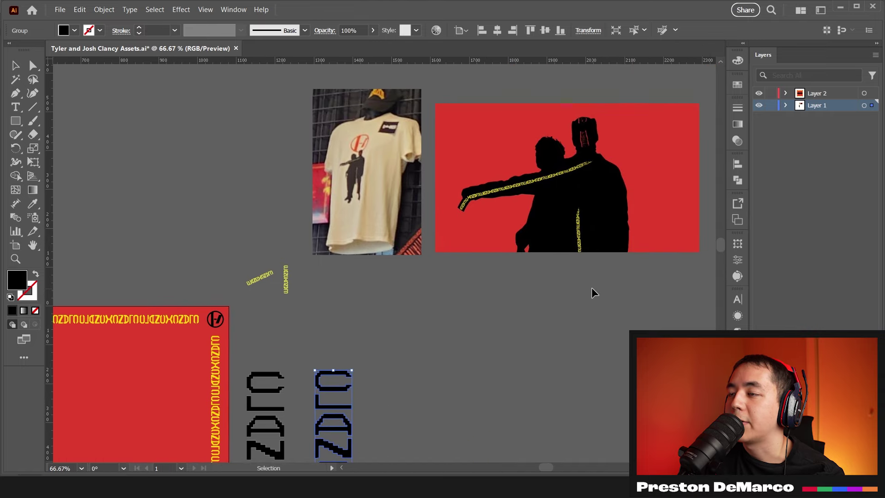
scroll(510, 340, up, 1)
key(ctrl+plus)
key(ctrl+plus)
key(ctrl+shift+a)
drag(526, 235, 302, 451)
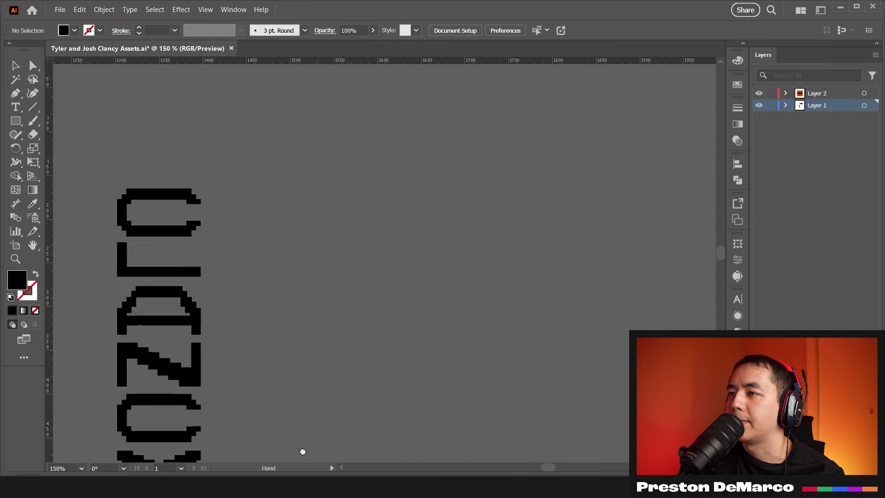
scroll(336, 367, up, 5)
scroll(415, 317, up, 3)
scroll(415, 316, left, 4)
drag(227, 227, 342, 266)
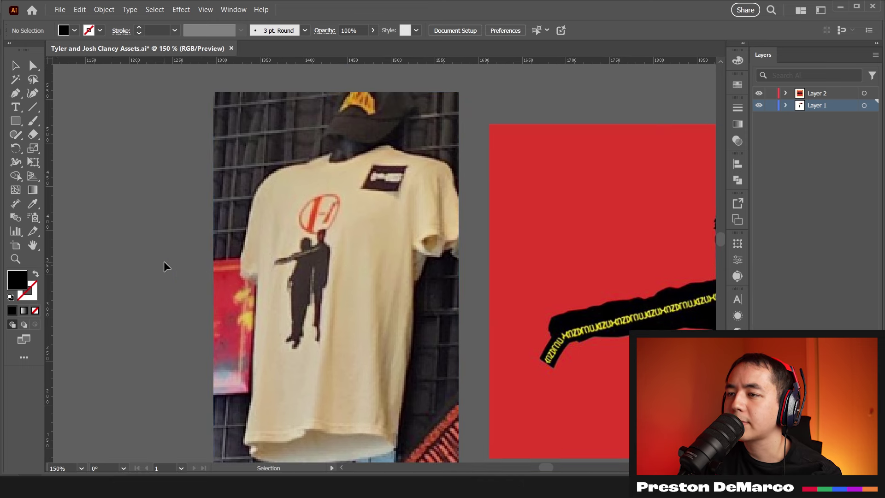
scroll(166, 266, right, 2)
key(ctrl+minus)
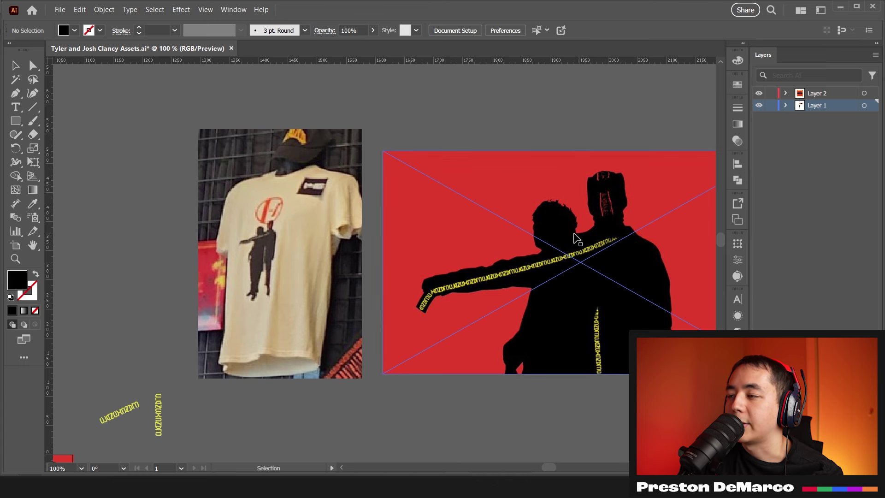
scroll(577, 240, down, 3)
scroll(612, 187, down, 3)
scroll(466, 193, left, 4)
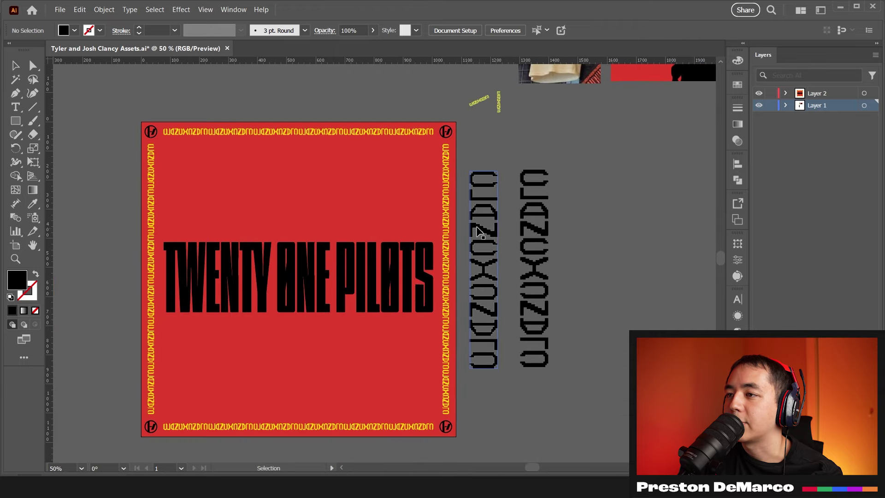
scroll(489, 208, left, 2)
scroll(494, 221, up, 1)
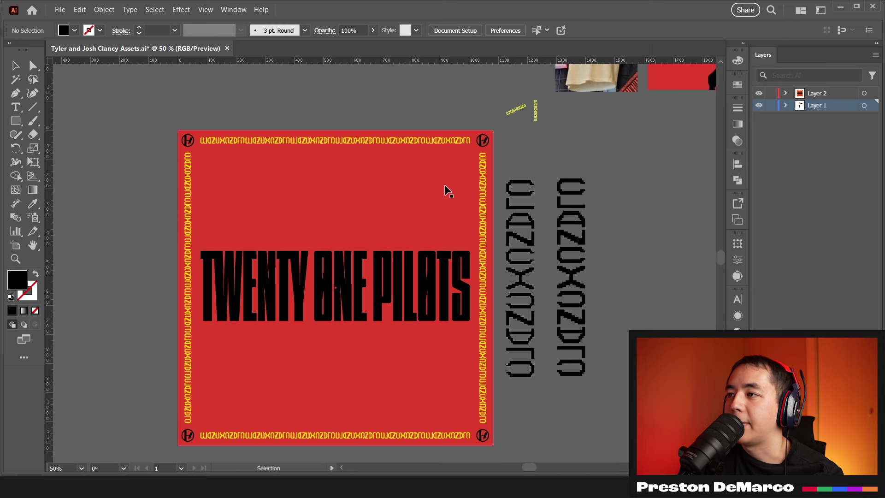
scroll(450, 182, up, 3)
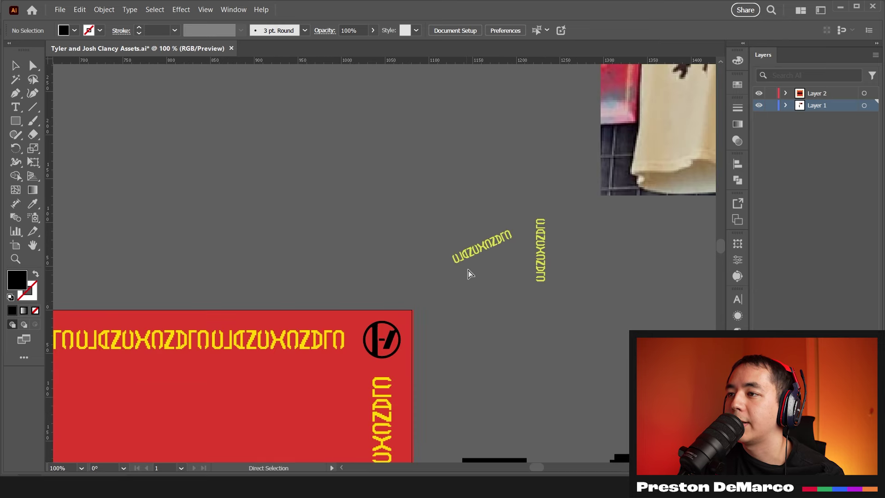
scroll(549, 283, right, 2)
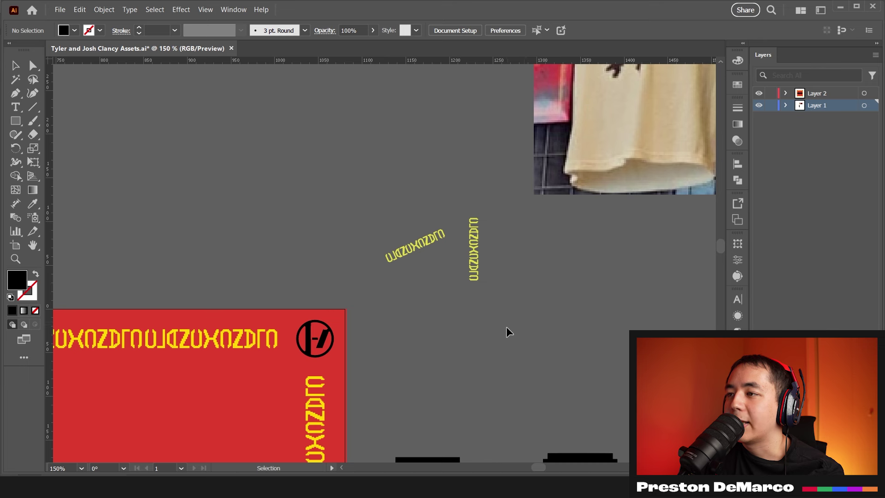
drag(382, 196, 442, 248)
click(548, 305)
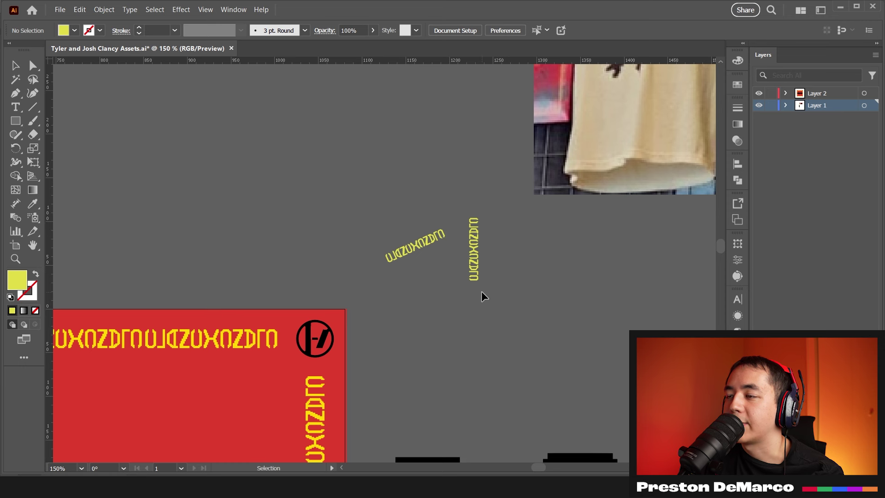
drag(476, 335, 555, 243)
click(738, 276)
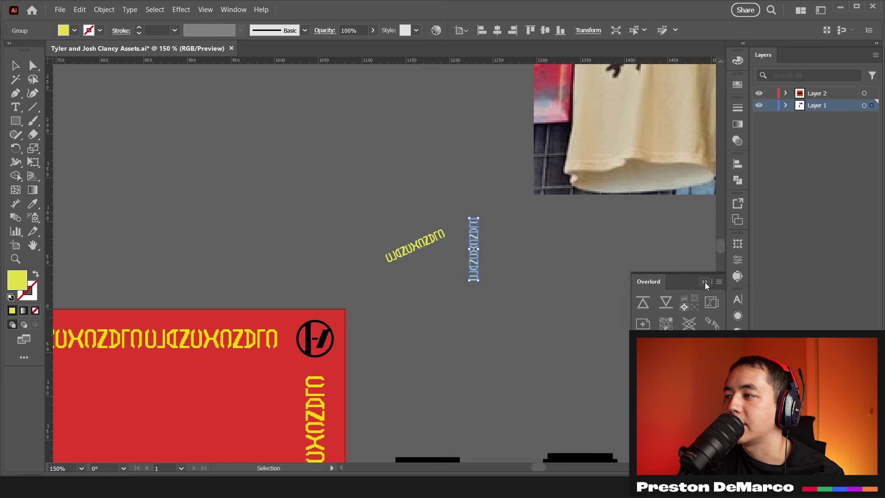
click(705, 282)
click(590, 364)
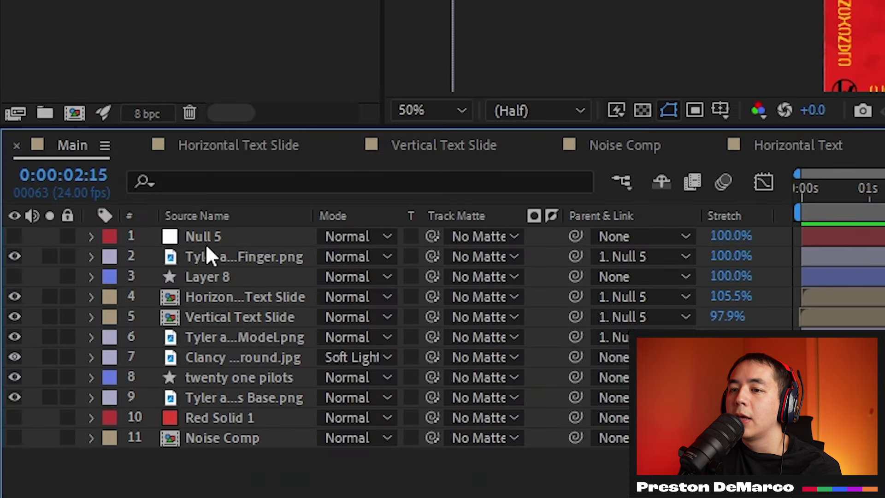
Move Null 5 down by scrubbing its Y position from 539 to 588.
click(205, 239)
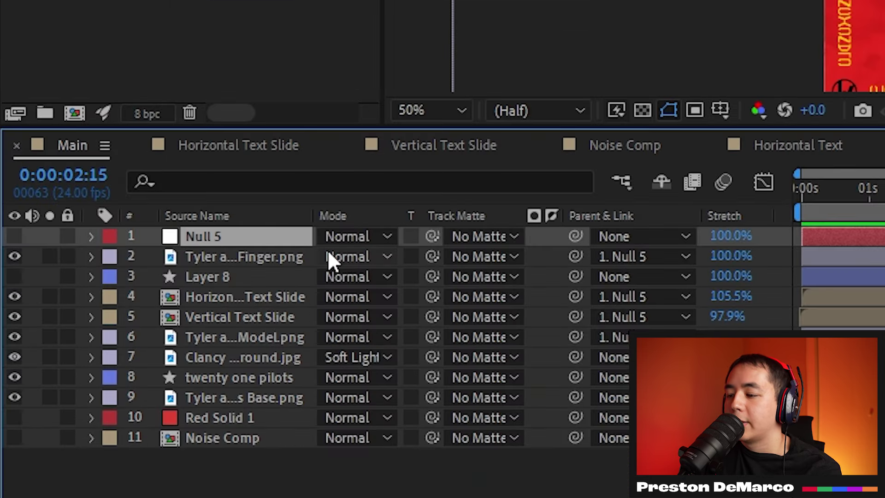
key(p)
drag(373, 256, 392, 257)
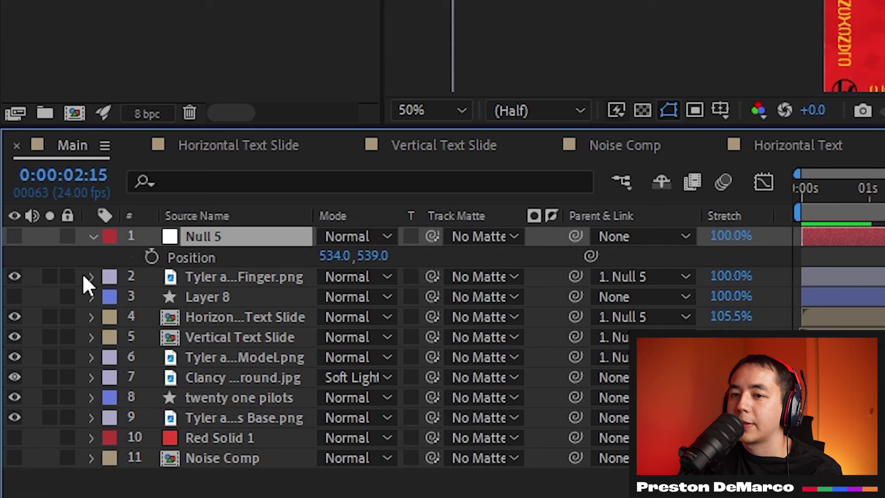
click(91, 238)
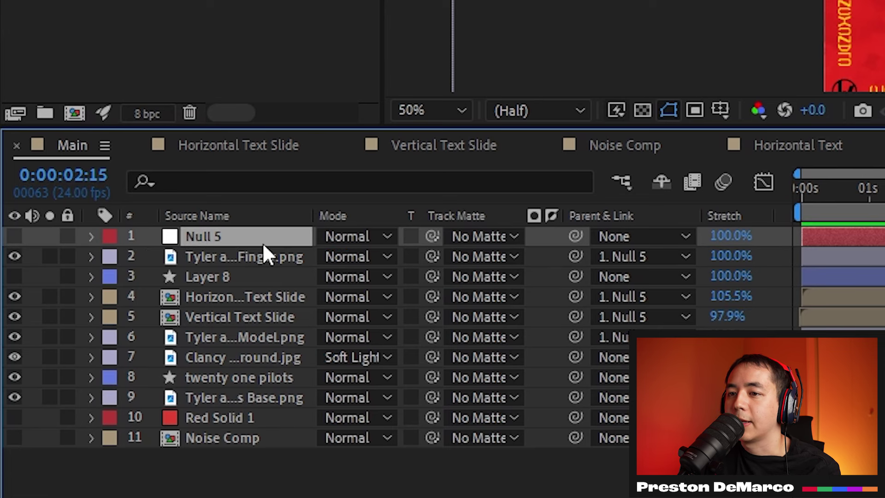
Review the finger-pose, Layer 8, text slide, model, title and Noise Comp layers one by one.
click(260, 257)
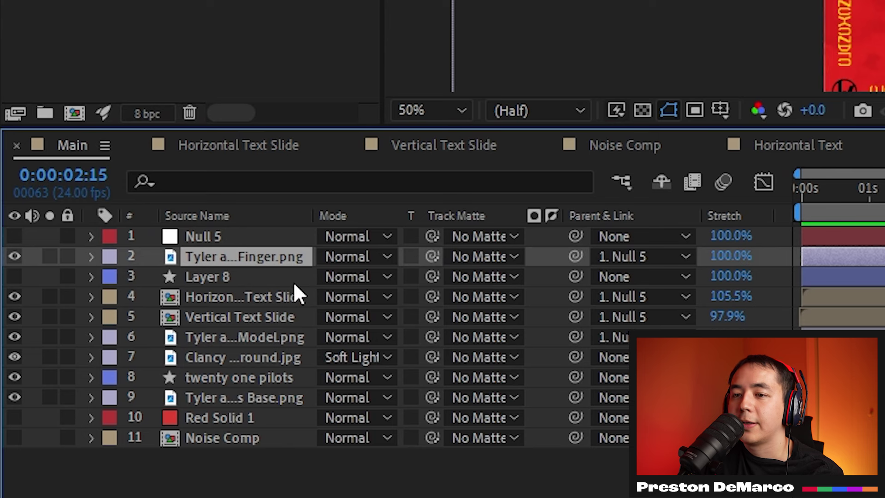
click(244, 277)
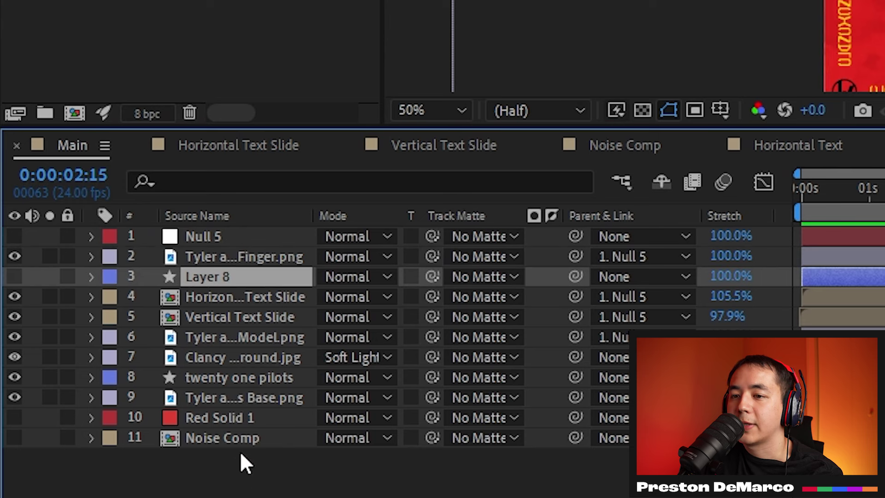
click(259, 292)
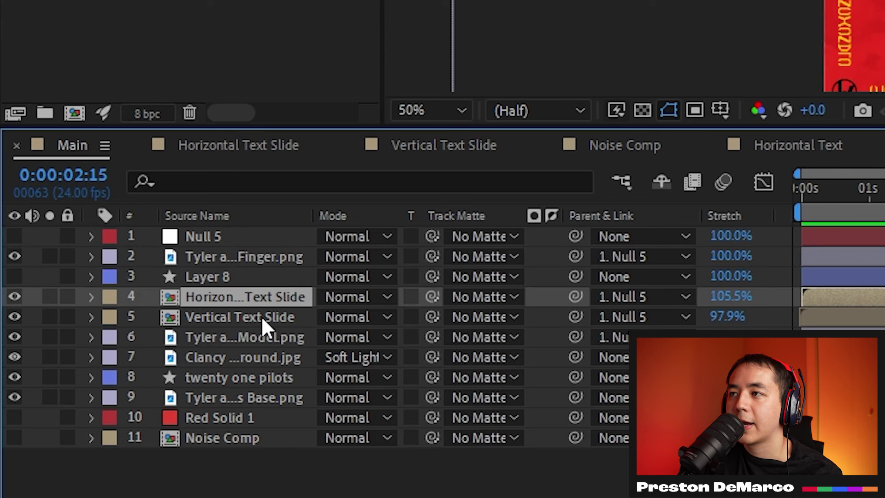
shift+click(261, 316)
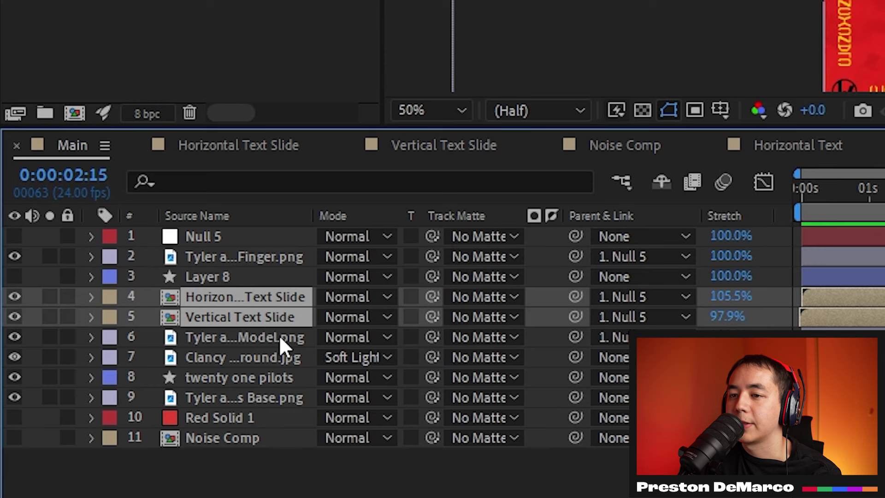
click(255, 342)
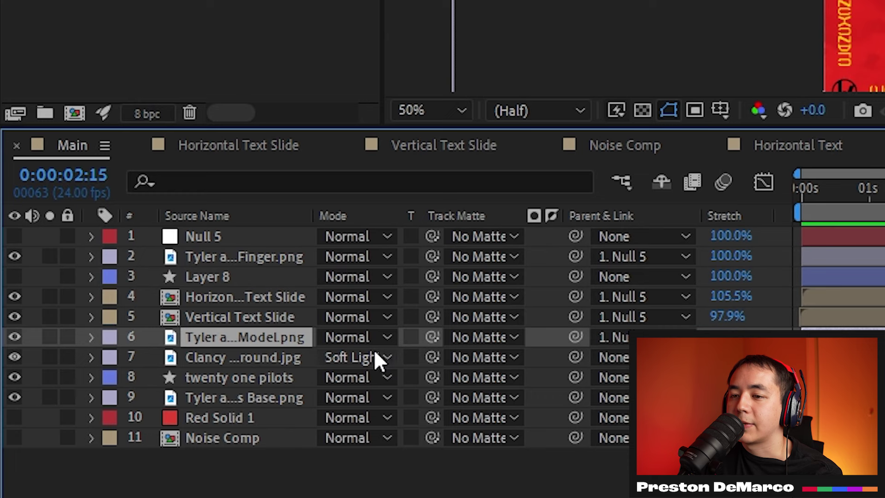
click(265, 377)
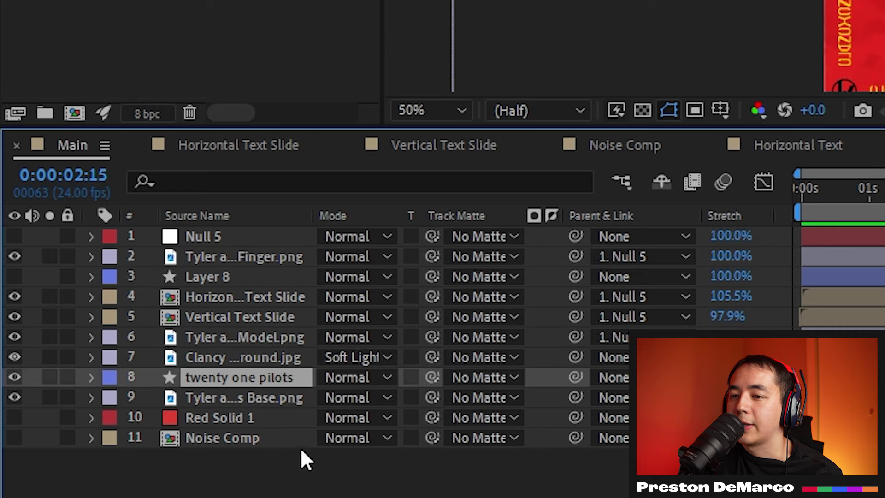
click(252, 437)
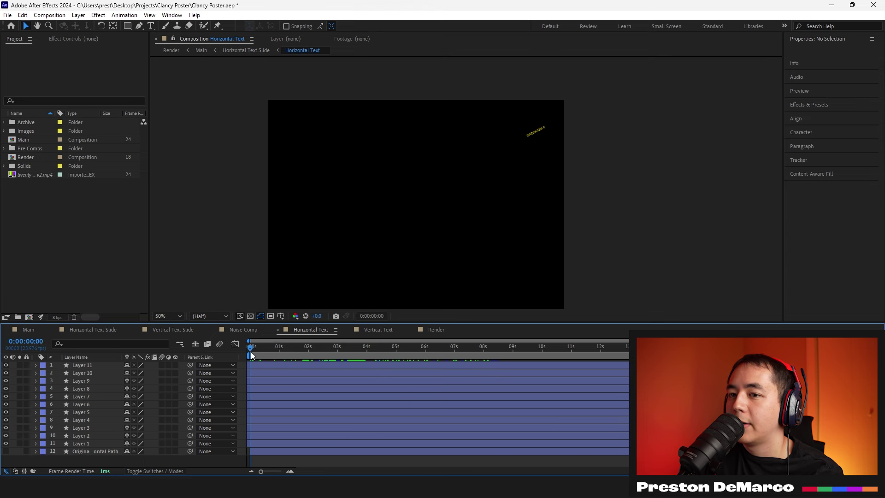
scroll(506, 158, up, 3)
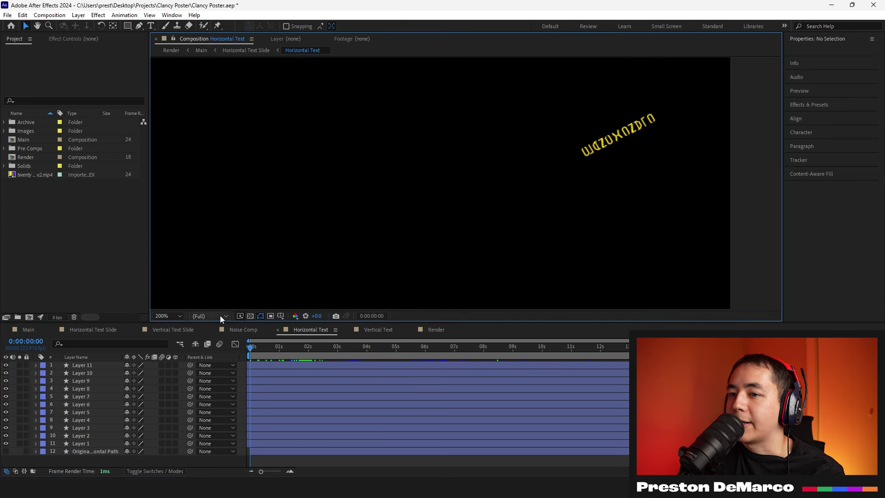
click(228, 354)
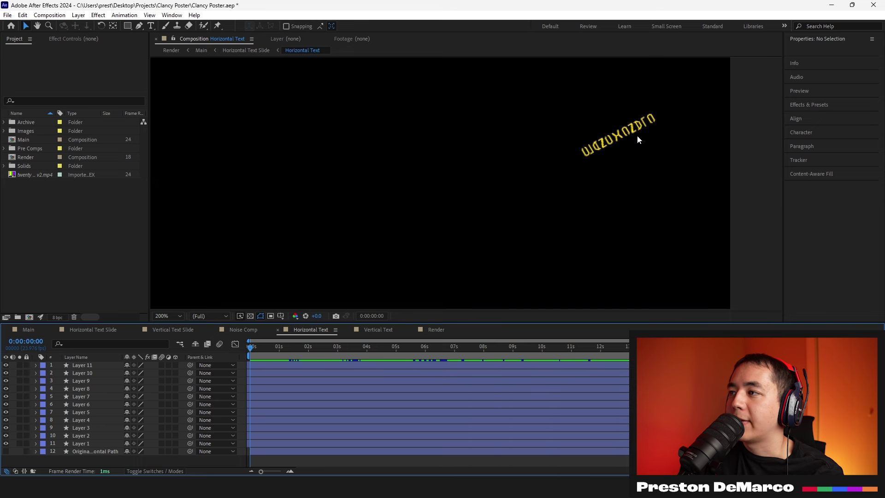
click(263, 365)
scroll(560, 166, down, 2)
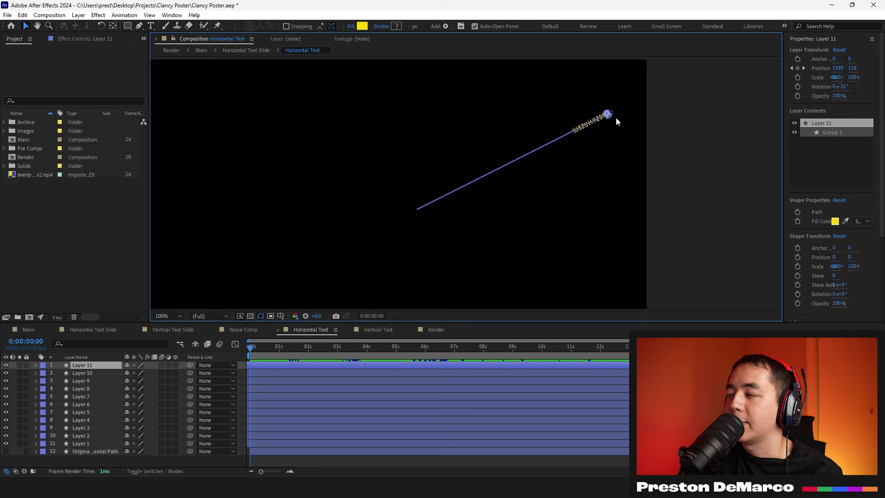
click(302, 404)
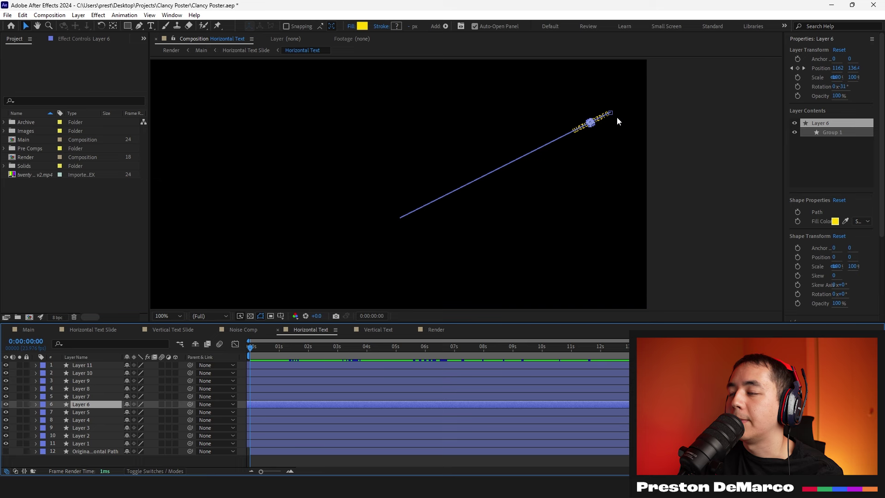
scroll(532, 152, up, 1)
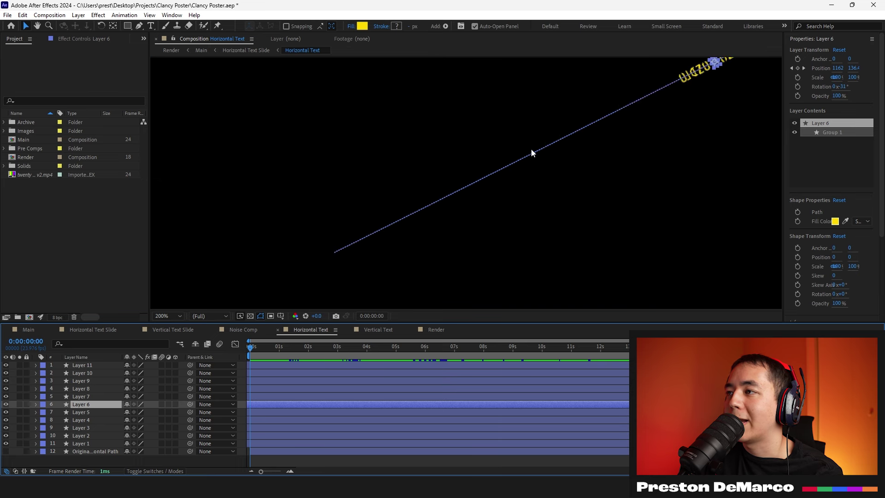
drag(483, 243, 419, 299)
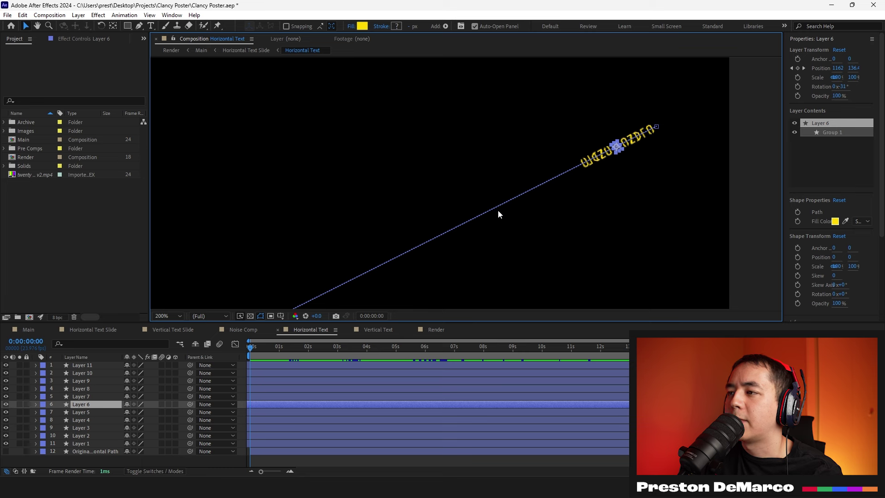
click(604, 182)
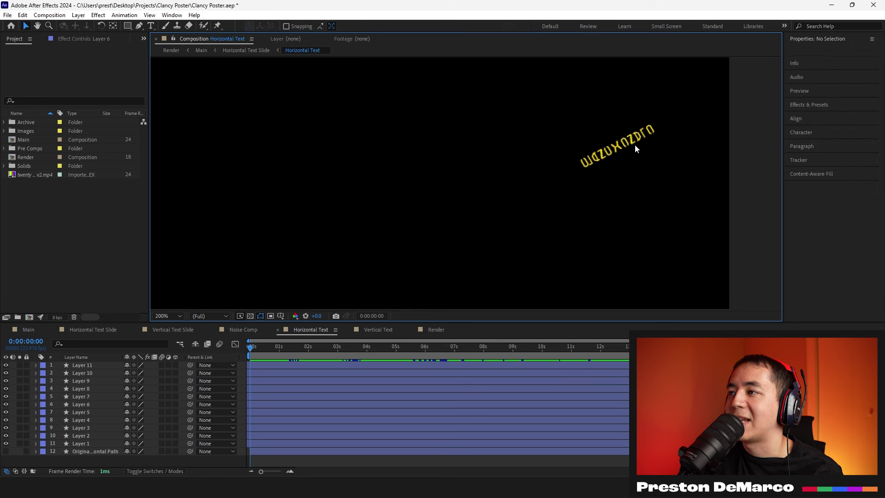
click(655, 133)
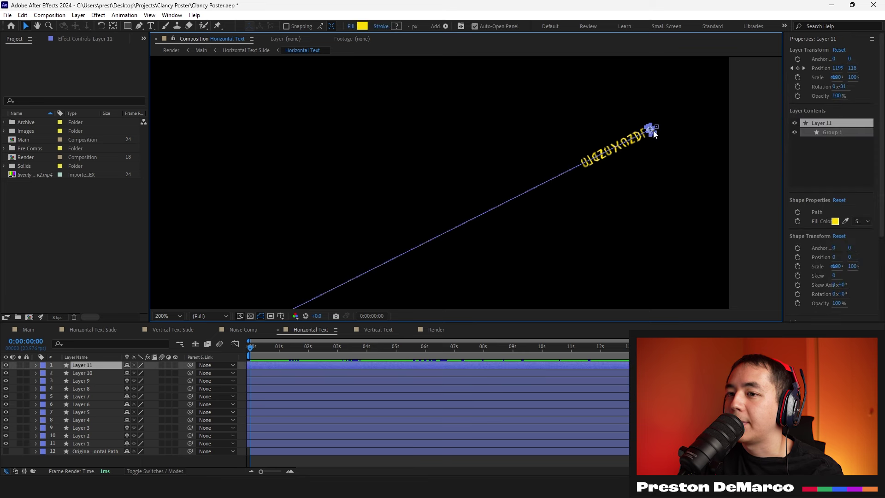
click(652, 172)
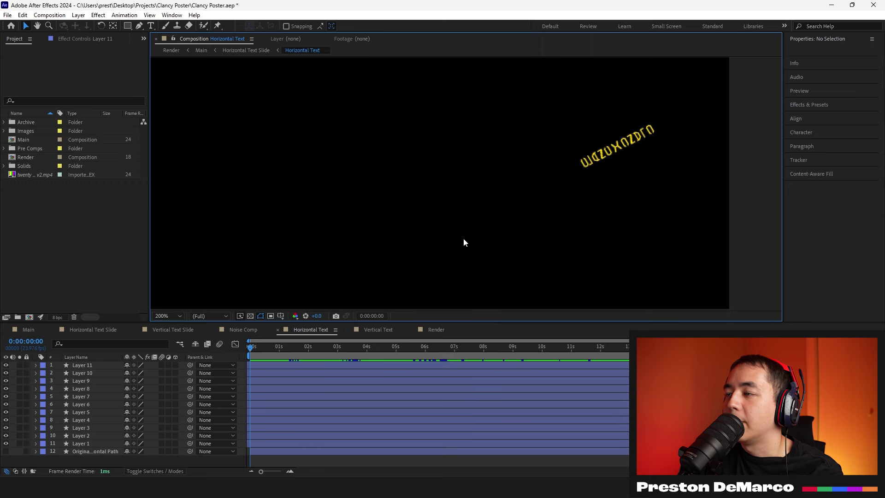
scroll(463, 238, down, 3)
scroll(383, 251, up, 1)
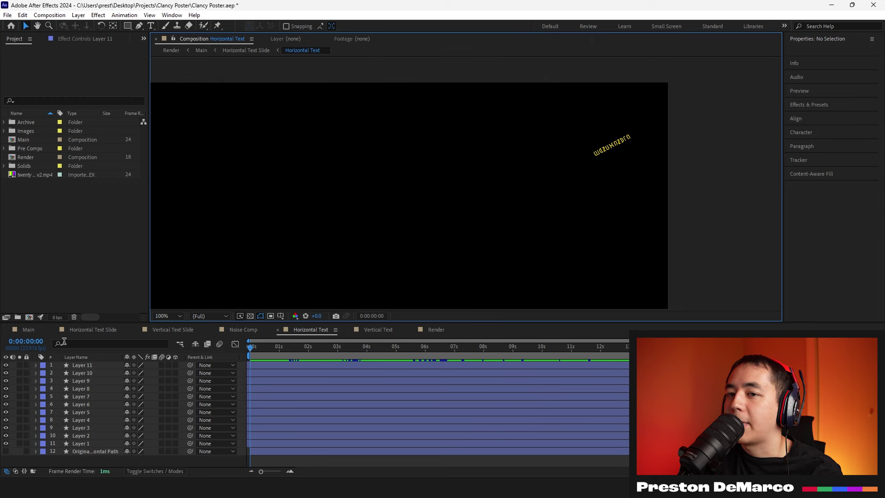
click(28, 329)
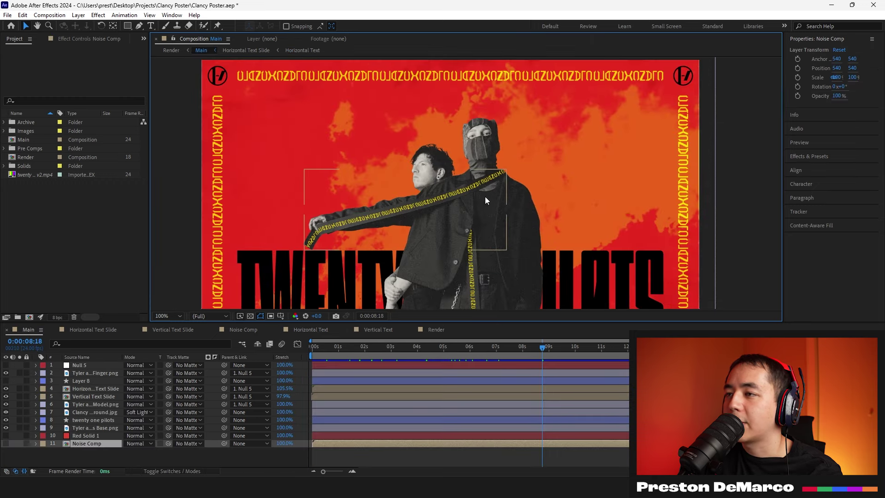
scroll(485, 197, up, 2)
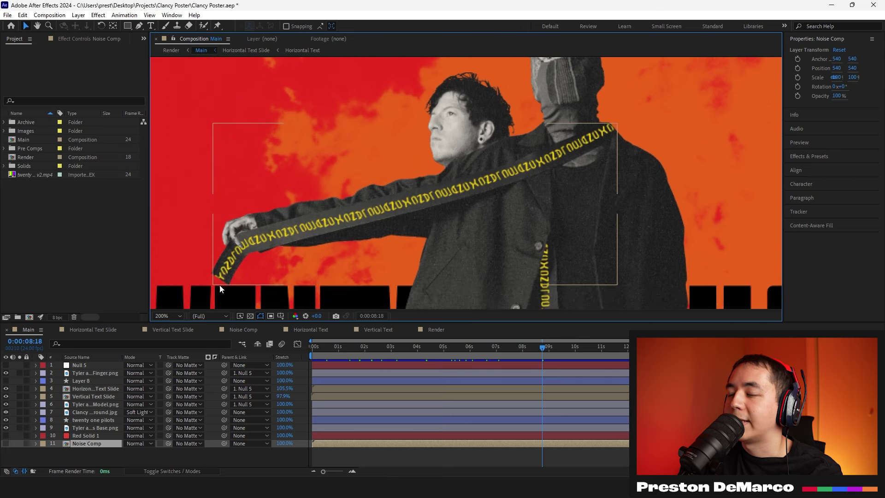
click(309, 330)
drag(318, 346, 407, 346)
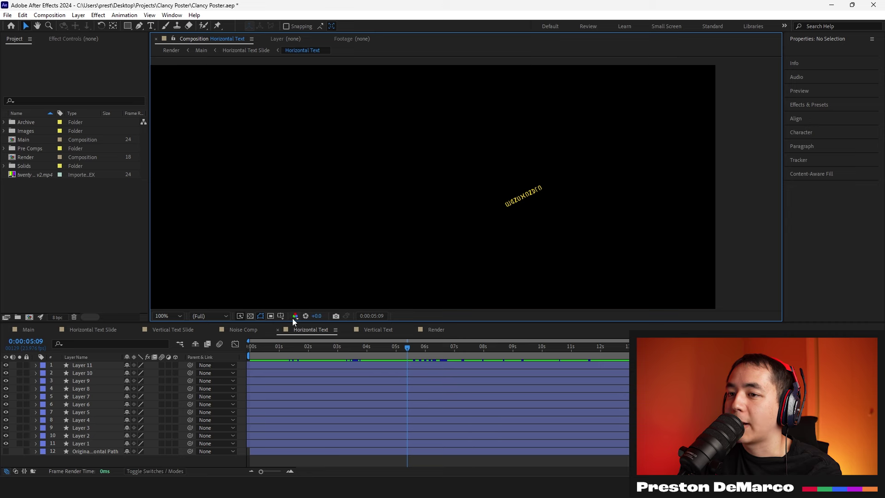
Rewind the Horizontal Text Slide comp, view it at 100%, and preview the sliding glyph text.
click(111, 330)
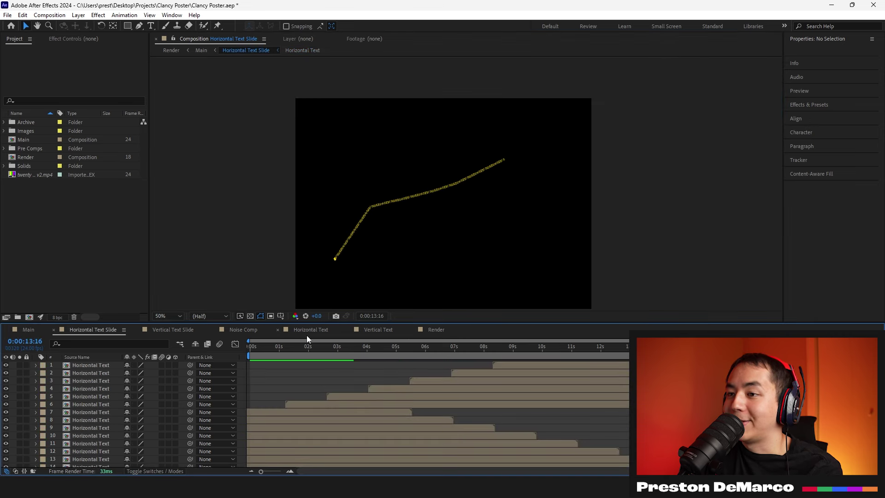
scroll(277, 392, down, 3)
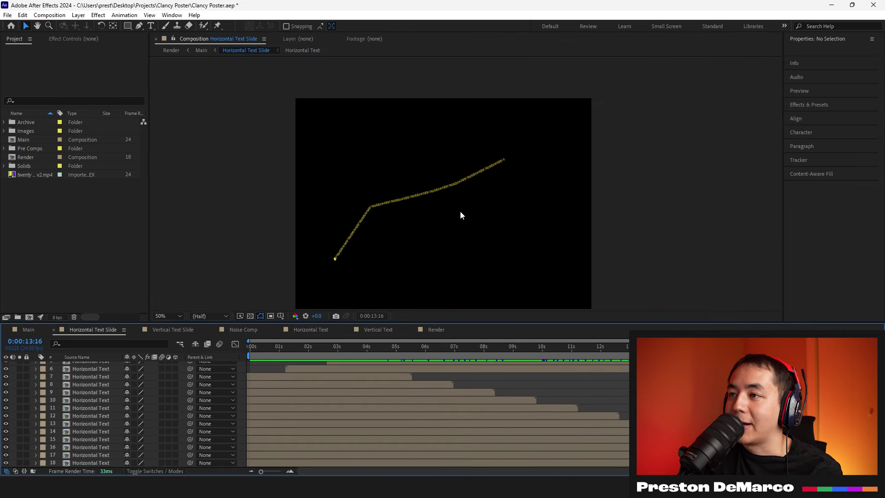
drag(304, 346, 231, 353)
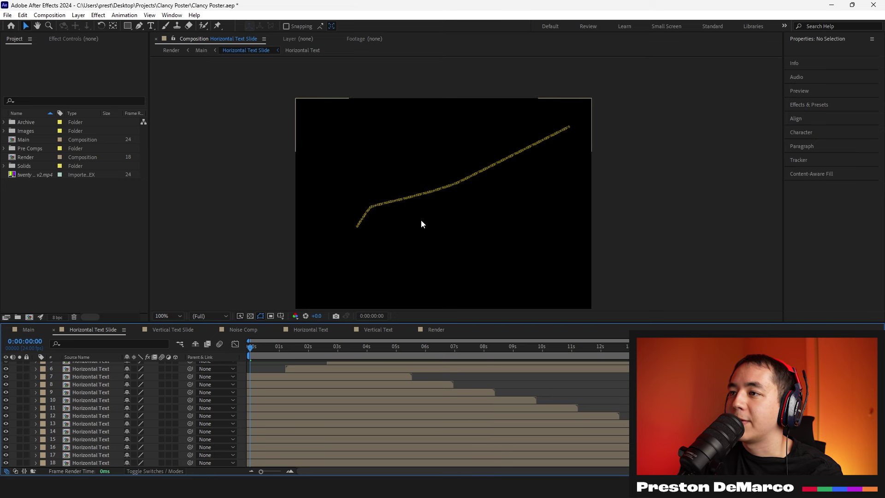
key(period)
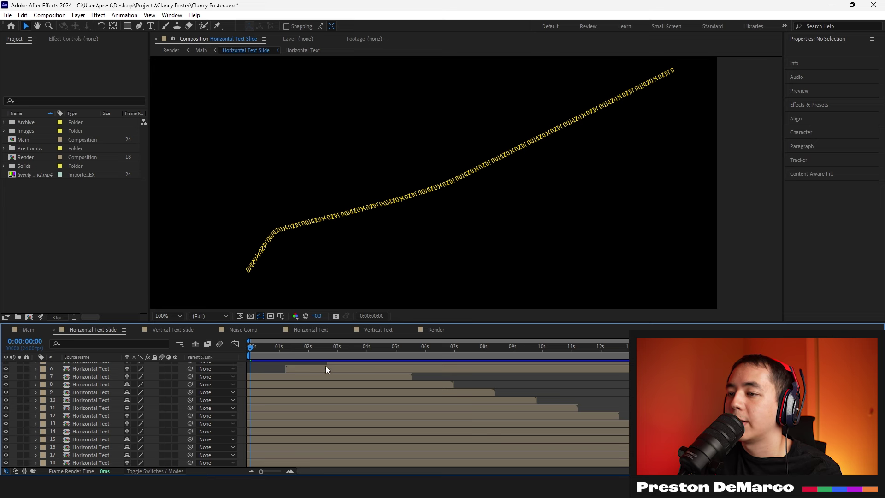
key(space)
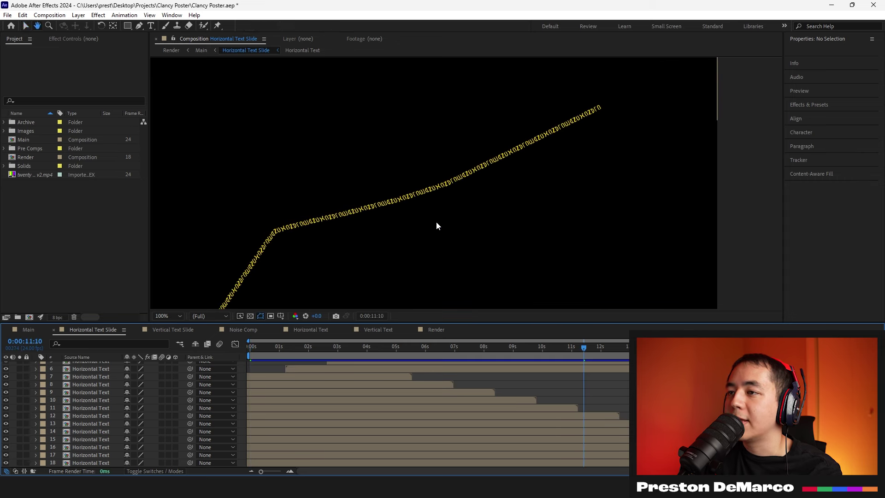
key(space)
Pan and zoom to frame the whole bent glyph path, check Main, then open Vertical Text.
drag(480, 189, 484, 192)
key(comma)
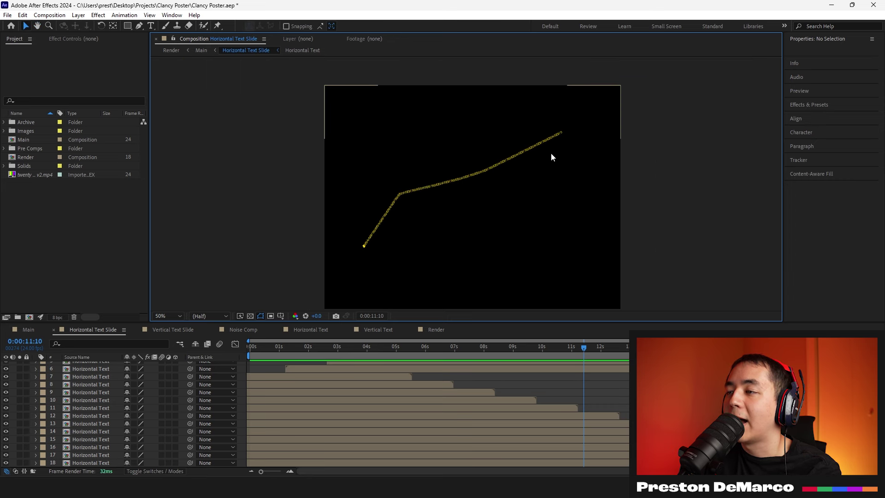
key(period)
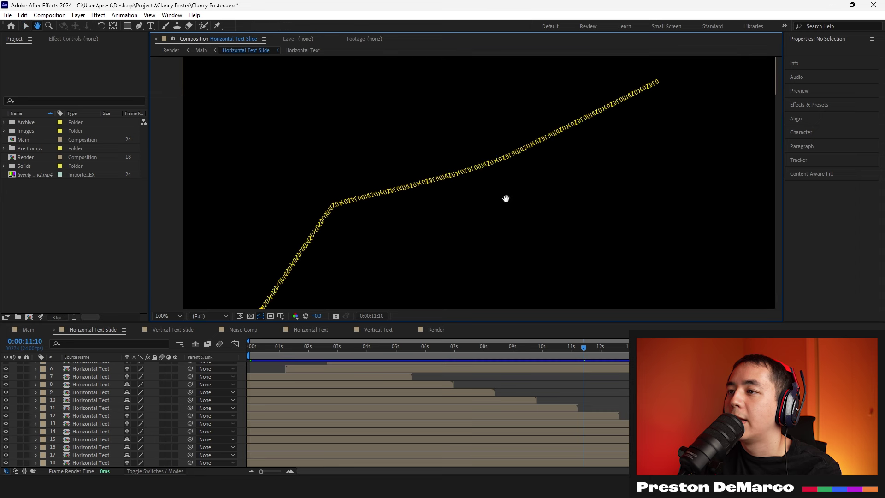
drag(506, 197, 499, 223)
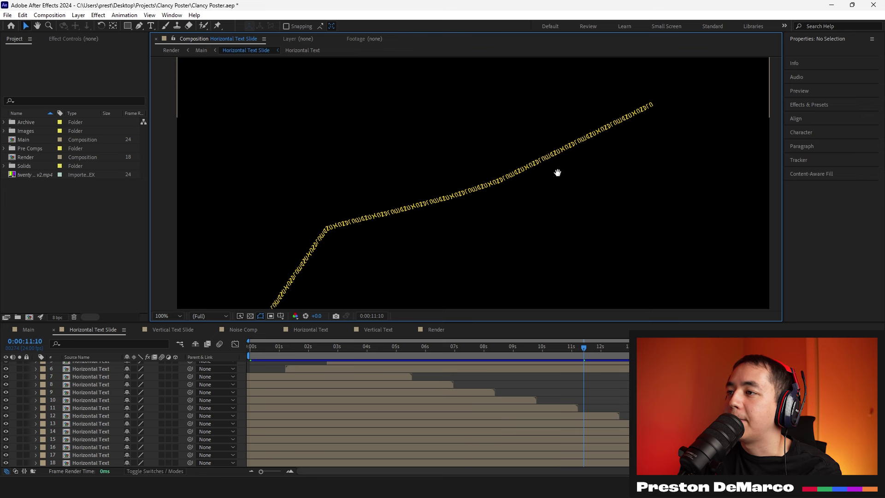
drag(558, 173, 538, 203)
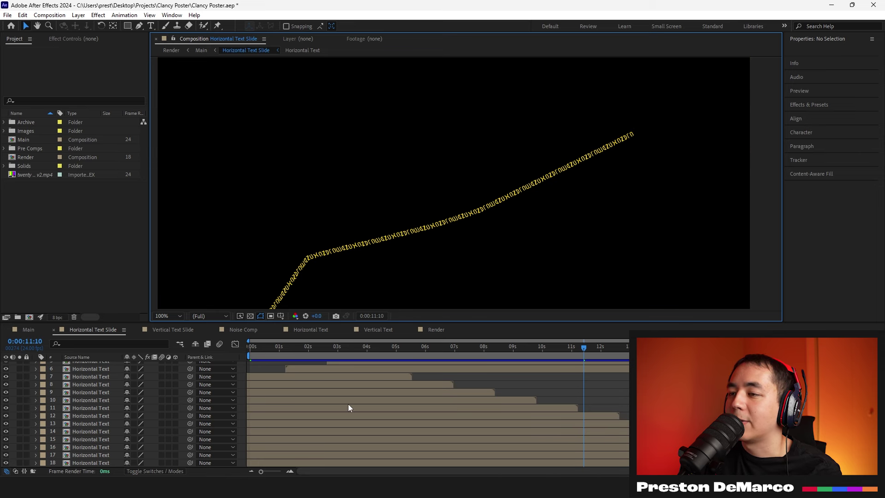
click(28, 329)
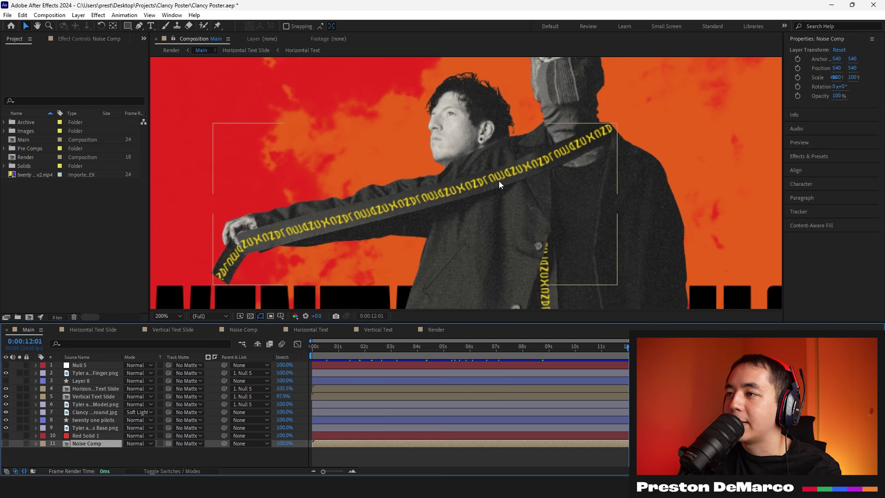
click(94, 329)
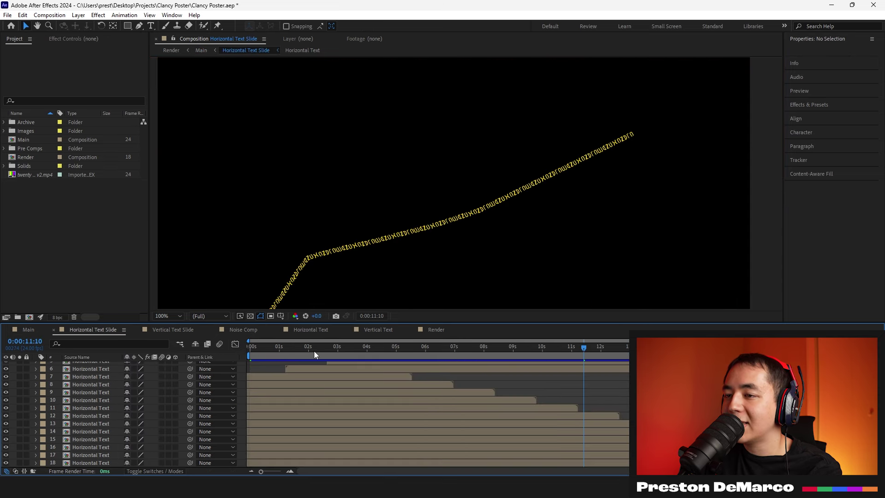
click(373, 330)
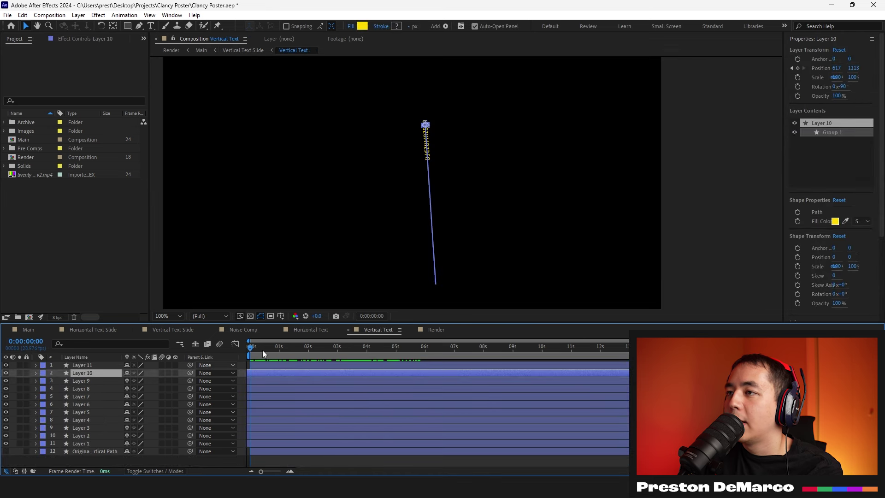
Deselect Layer 10, pan up, preview the vertical glyph string, then zoom out to the whole poster.
click(540, 238)
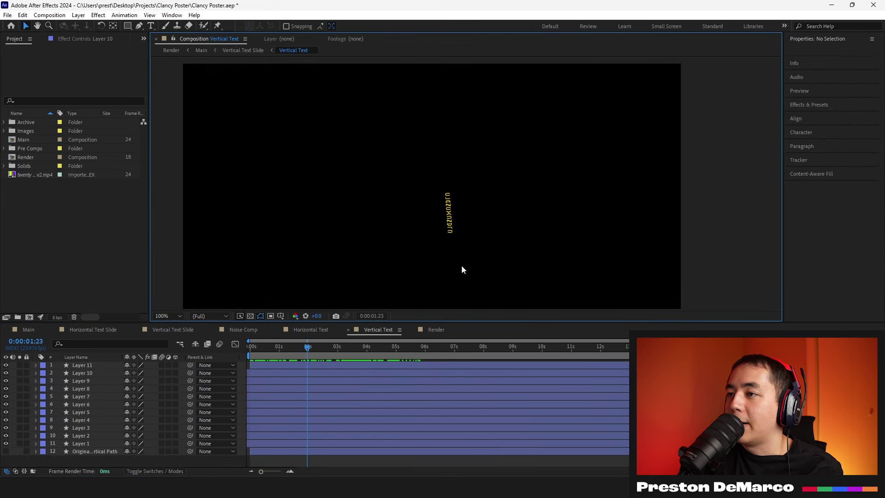
key(h)
drag(458, 243, 464, 228)
key(space)
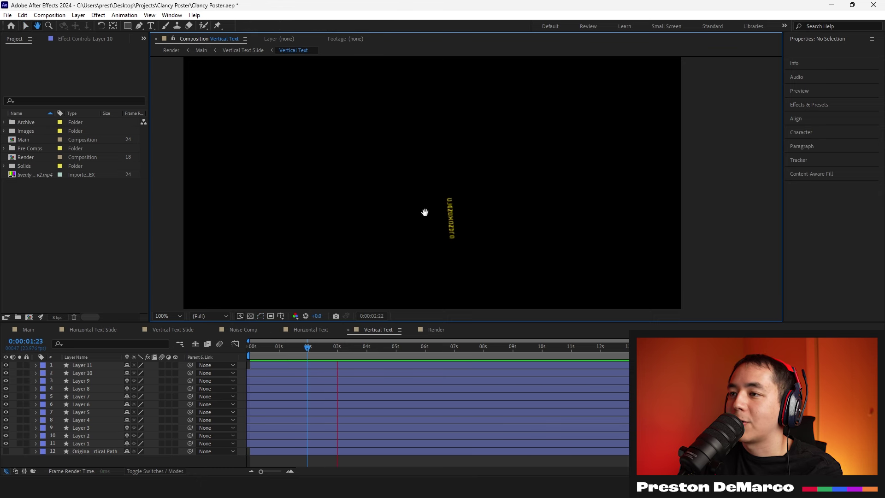
key(space)
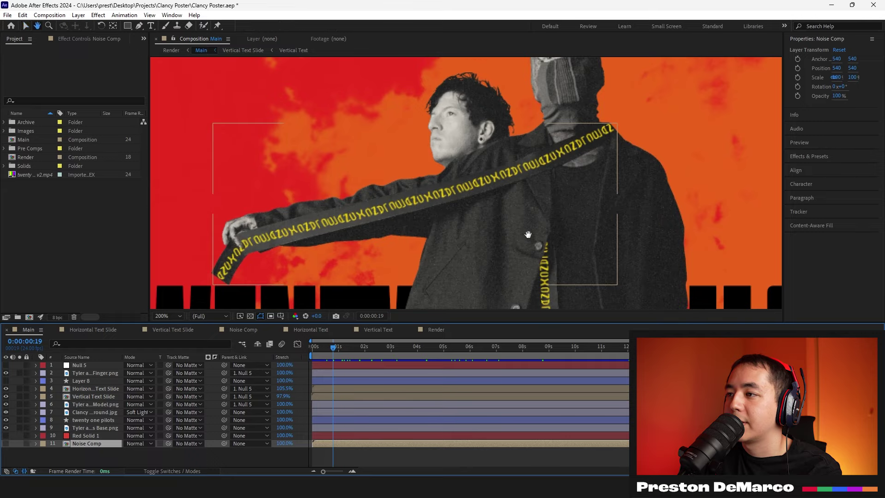
scroll(550, 278, down, 2)
key(space)
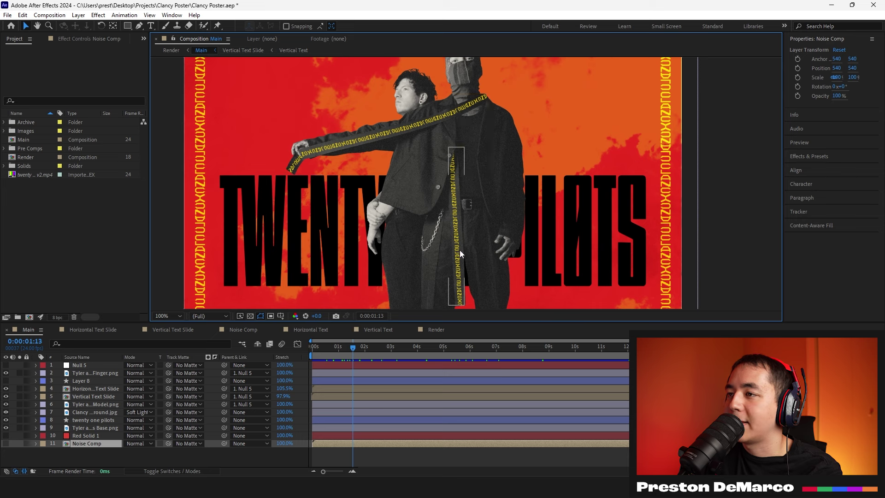
Flip through the Vertical Text, Horizontal Text and Noise comps, then preview Vertical Text Slide from near the start.
click(376, 333)
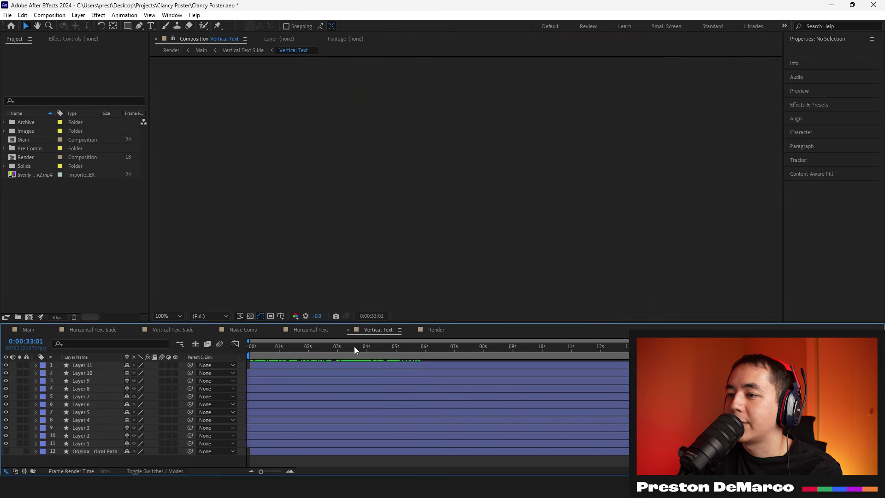
click(342, 352)
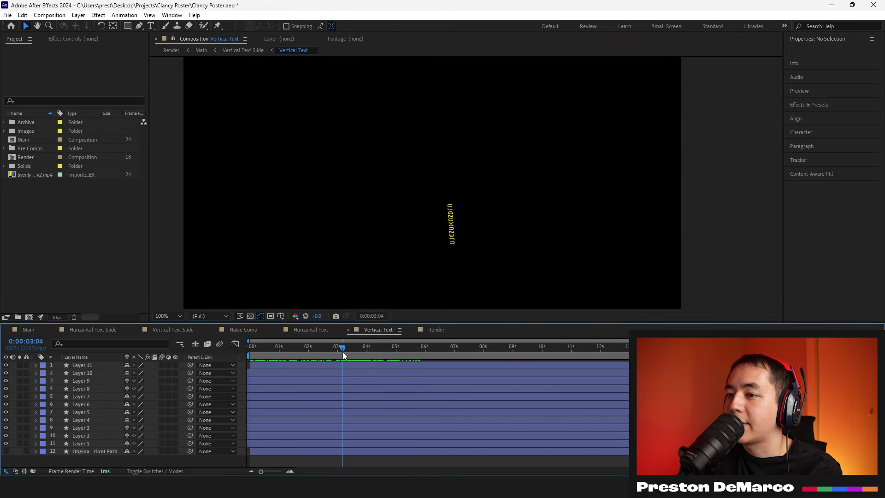
click(315, 330)
click(241, 330)
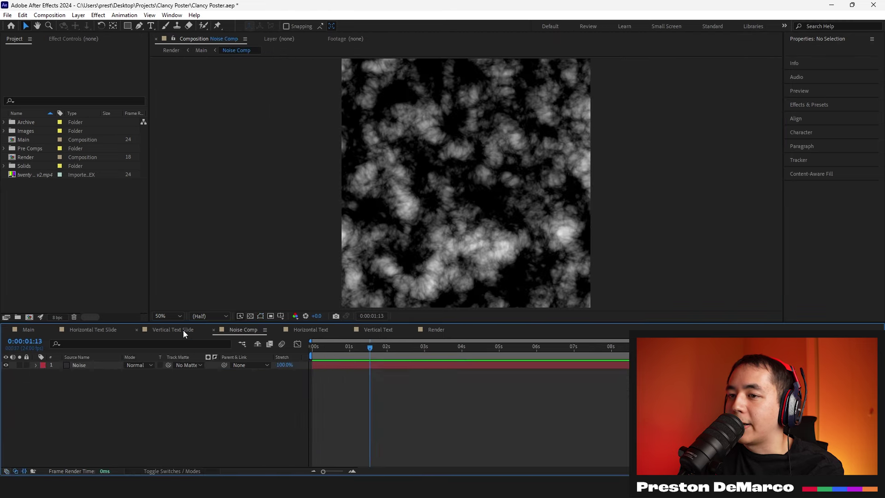
click(181, 330)
drag(601, 148, 495, 153)
key(space)
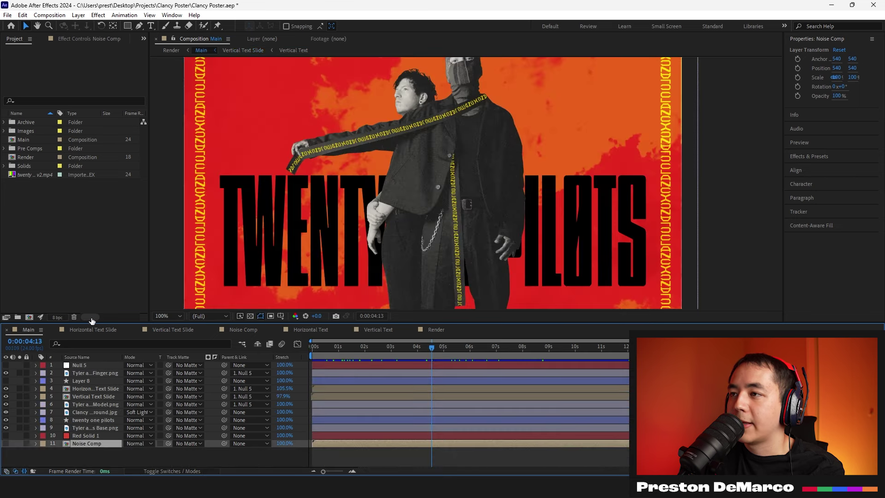
In Main, select the vertical glyph text and zoom in on the banner at the neck.
click(28, 329)
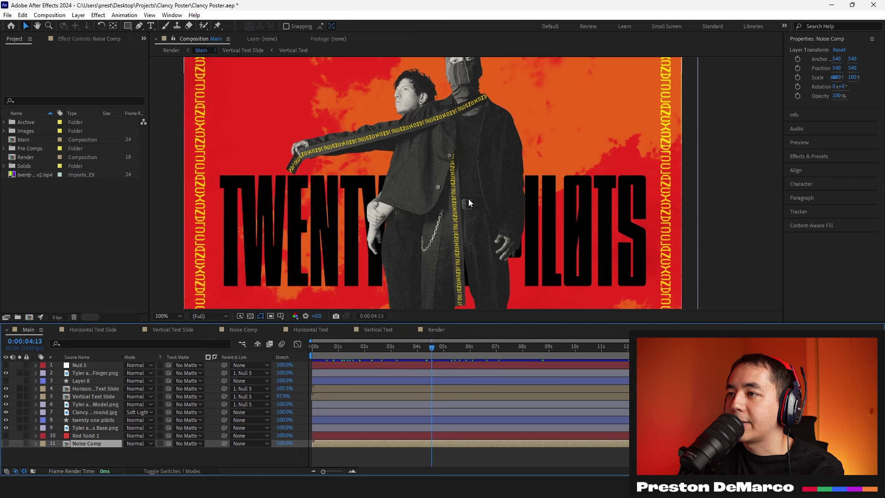
click(461, 228)
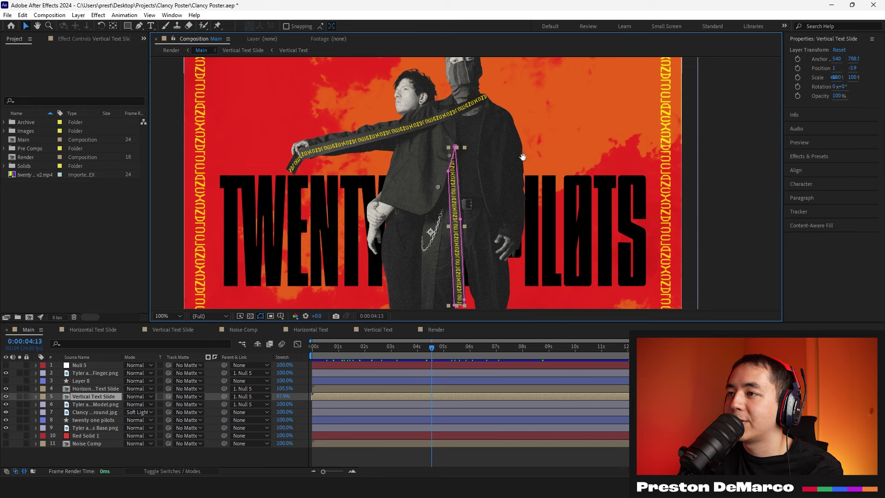
drag(523, 157, 524, 212)
scroll(377, 215, up, 2)
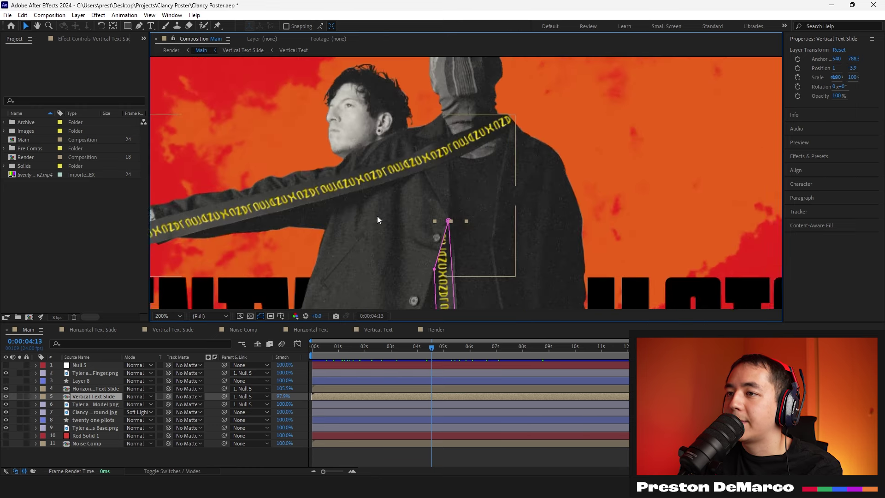
scroll(524, 207, down, 2)
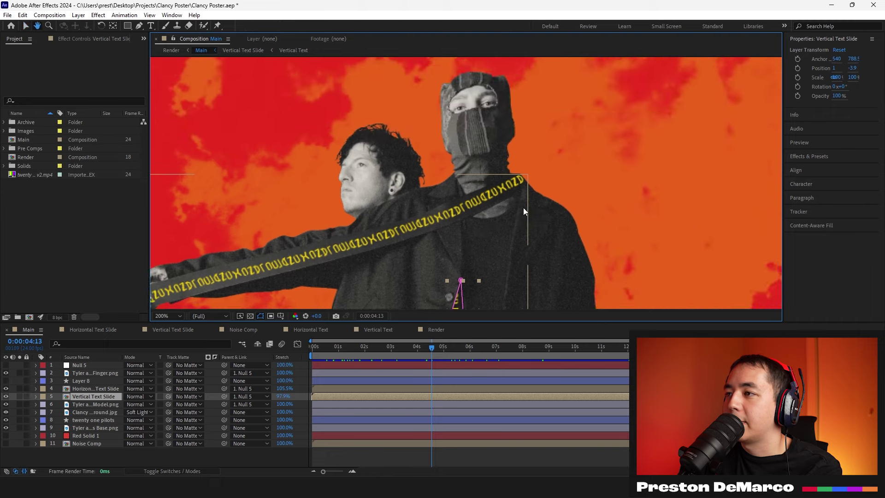
scroll(631, 184, up, 3)
scroll(539, 200, up, 2)
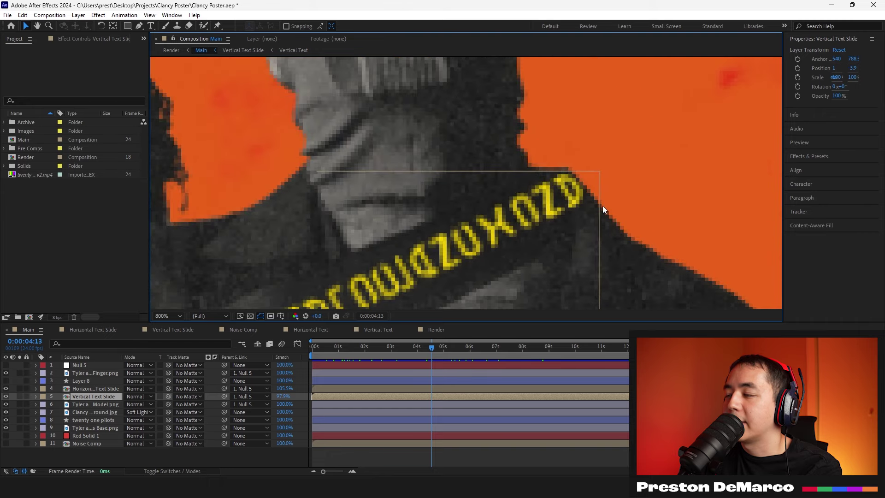
scroll(591, 204, down, 1)
scroll(441, 272, down, 2)
scroll(441, 272, up, 1)
drag(468, 254, 465, 90)
scroll(441, 215, up, 1)
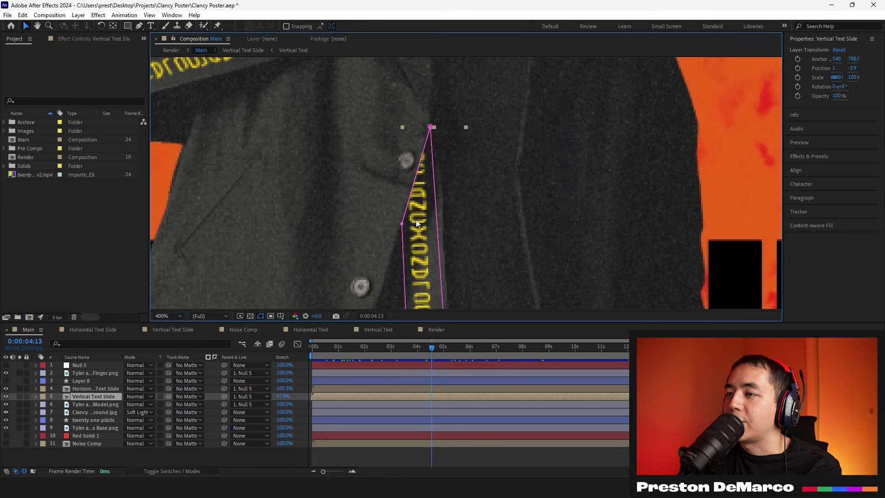
Select the horizontal glyph slide layer, fit the poster, preview the animation, then select Noise Comp.
click(519, 220)
key(space)
scroll(571, 238, down, 2)
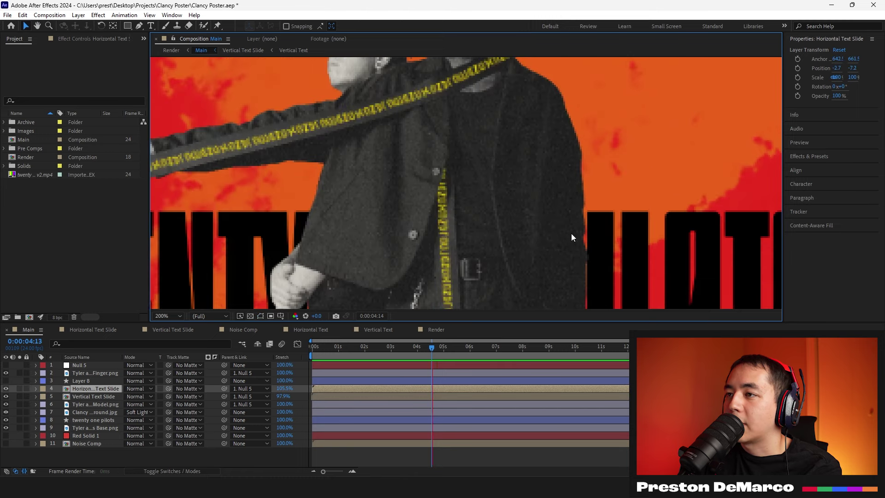
scroll(515, 220, down, 2)
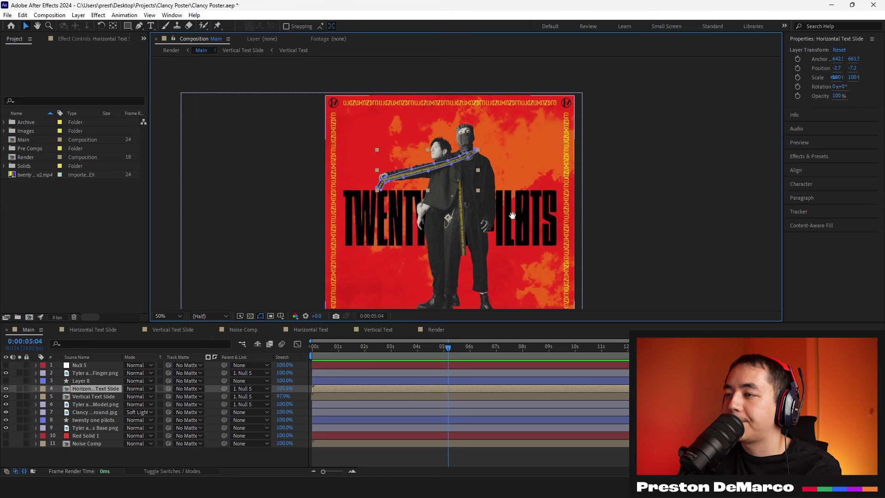
key(space)
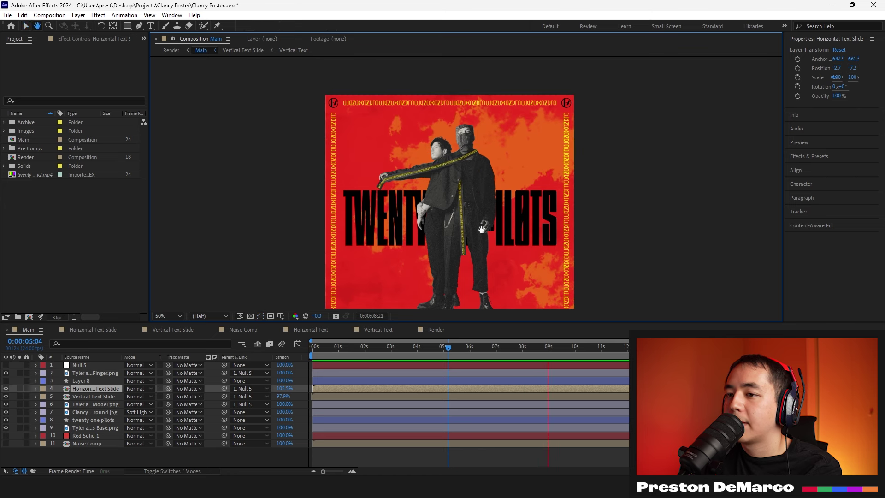
key(space)
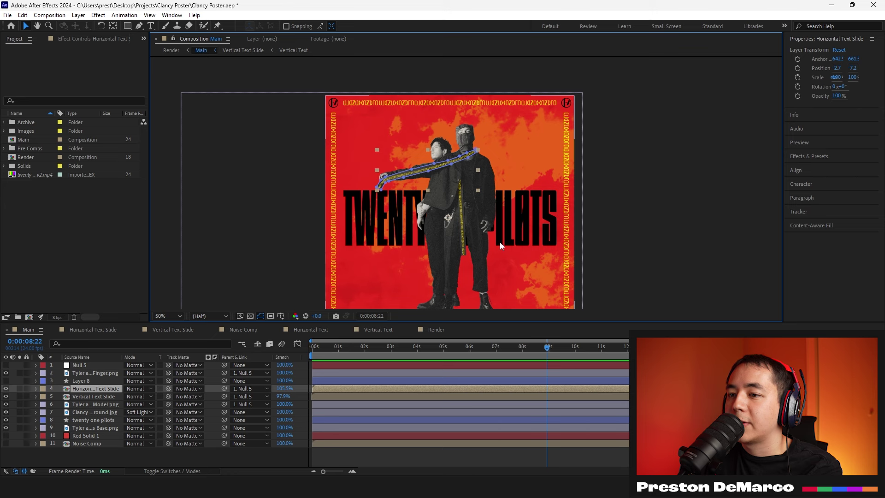
click(101, 442)
click(244, 330)
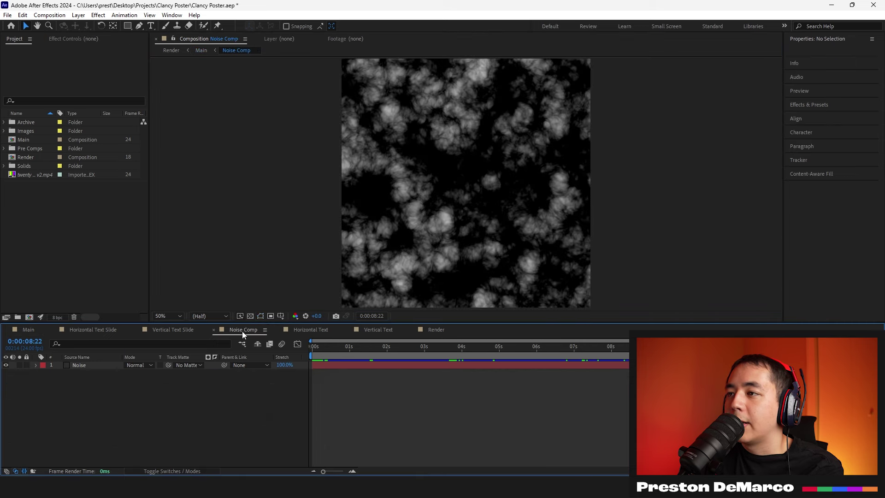
key(space)
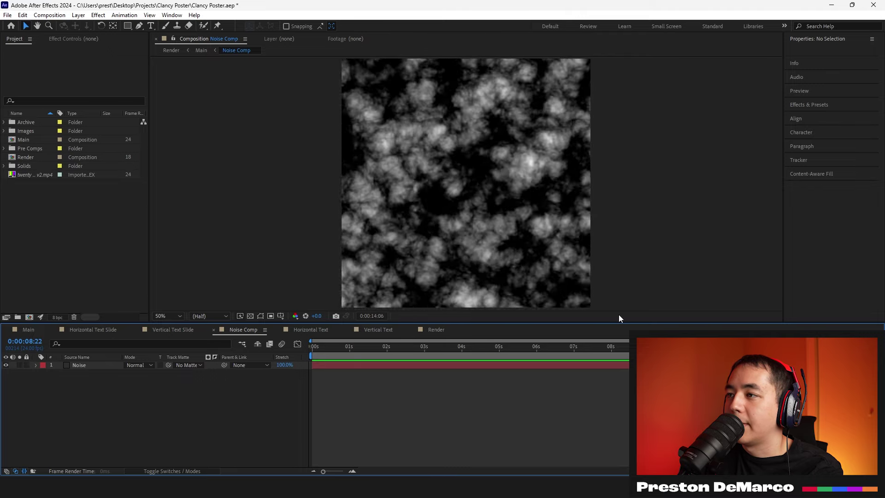
click(28, 330)
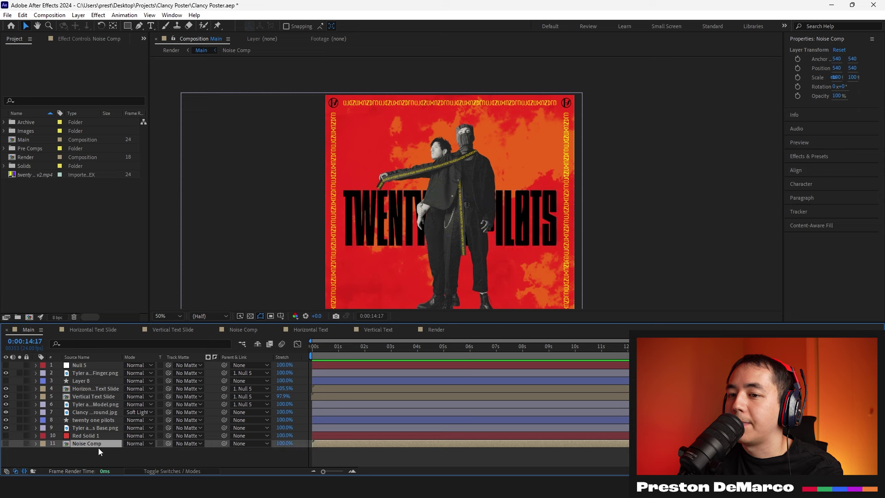
click(98, 412)
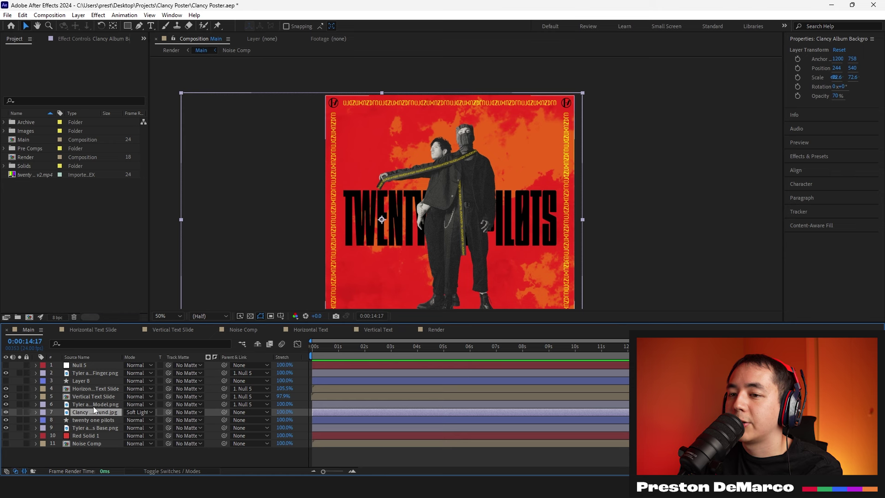
click(19, 412)
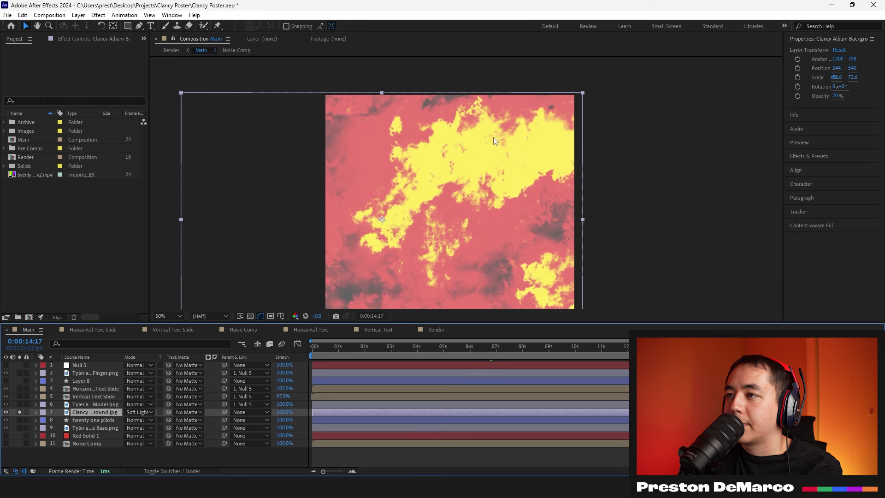
scroll(428, 271, down, 1)
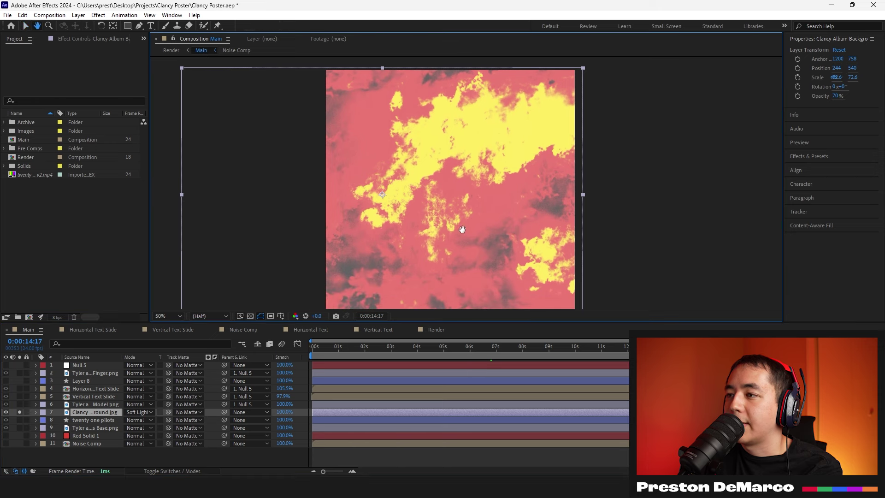
click(20, 412)
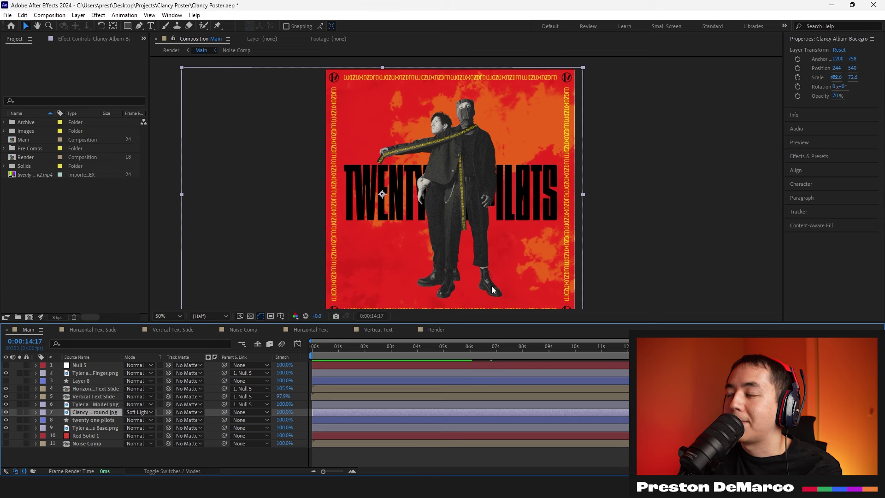
scroll(524, 257, down, 1)
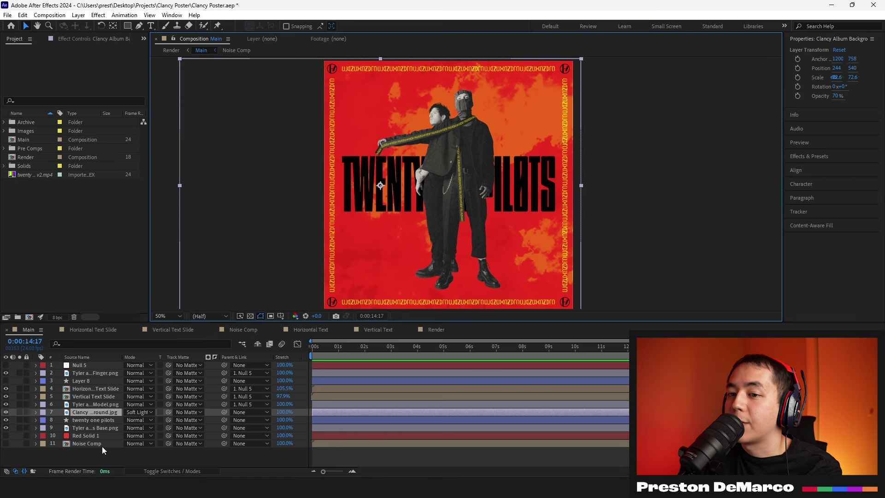
key(space)
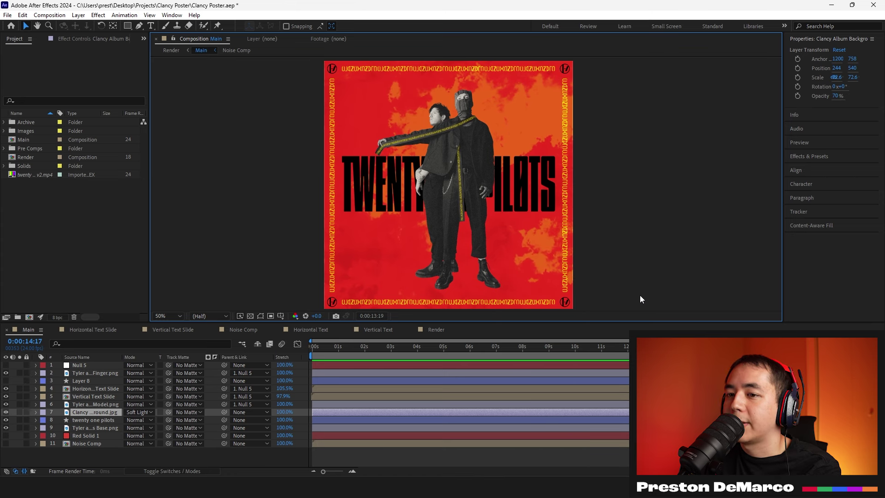
Turn on Layer 8's visibility to show the rounded glyph tag above the duo, then recenter the poster.
key(space)
drag(565, 220, 567, 217)
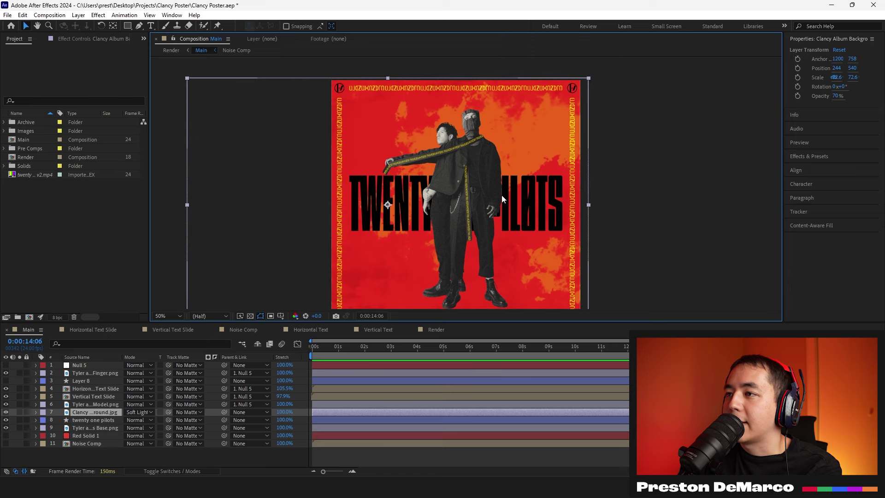
click(6, 381)
scroll(446, 118, up, 4)
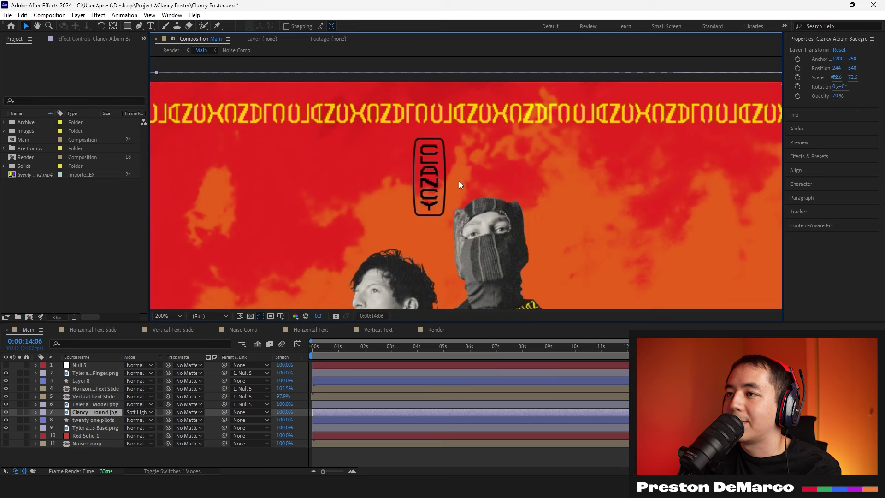
scroll(459, 184, down, 2)
scroll(436, 245, down, 2)
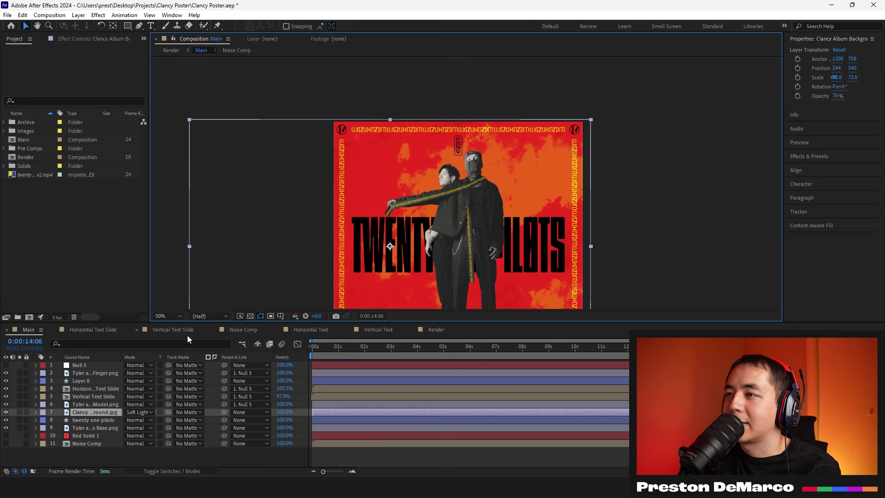
click(661, 204)
drag(595, 250, 592, 190)
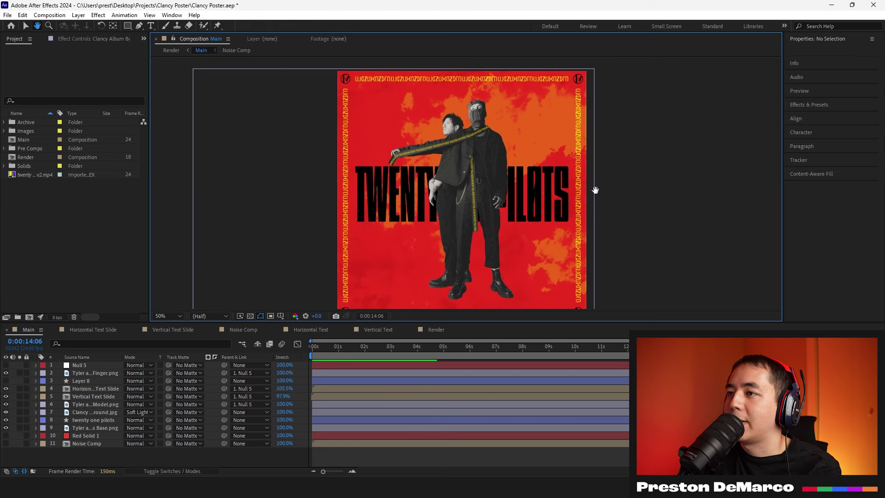